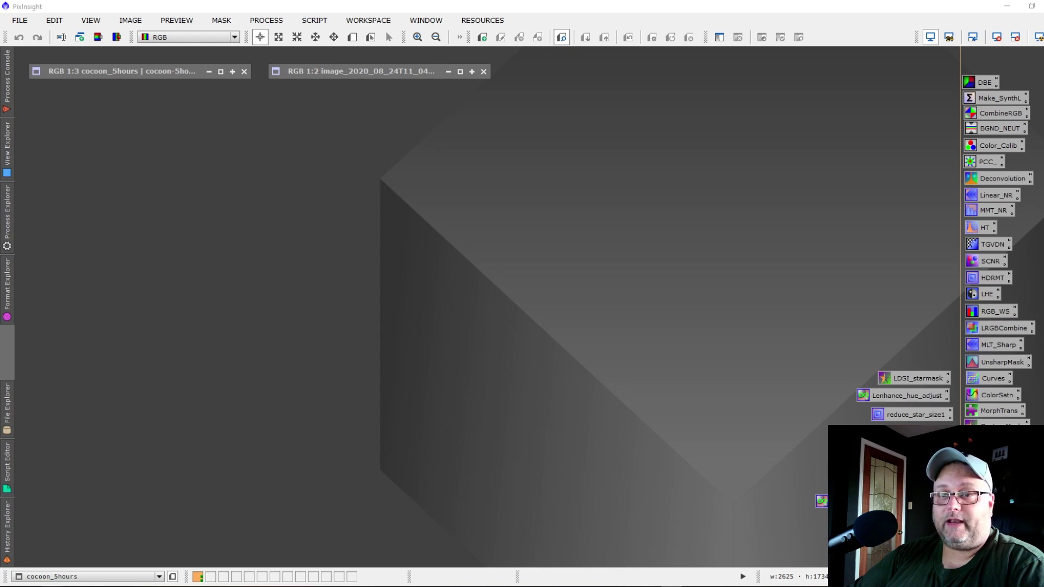
Bring up the 'PixInsight 1.8.8-6 Released' forum post and scroll to the ImageIntegration scale estimator notes.
key("alt+Tab")
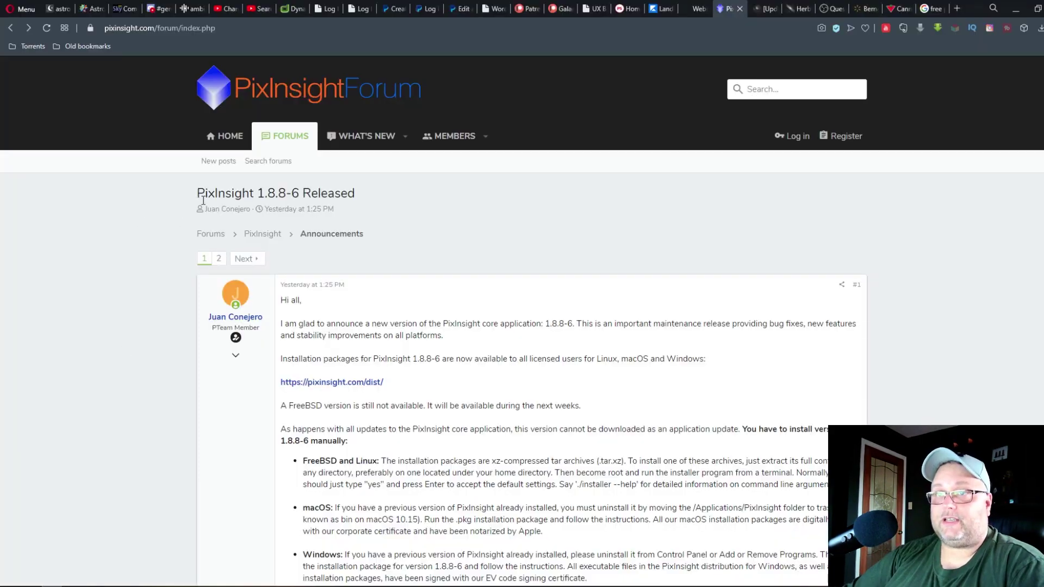
left_click_drag(199, 191, 366, 198)
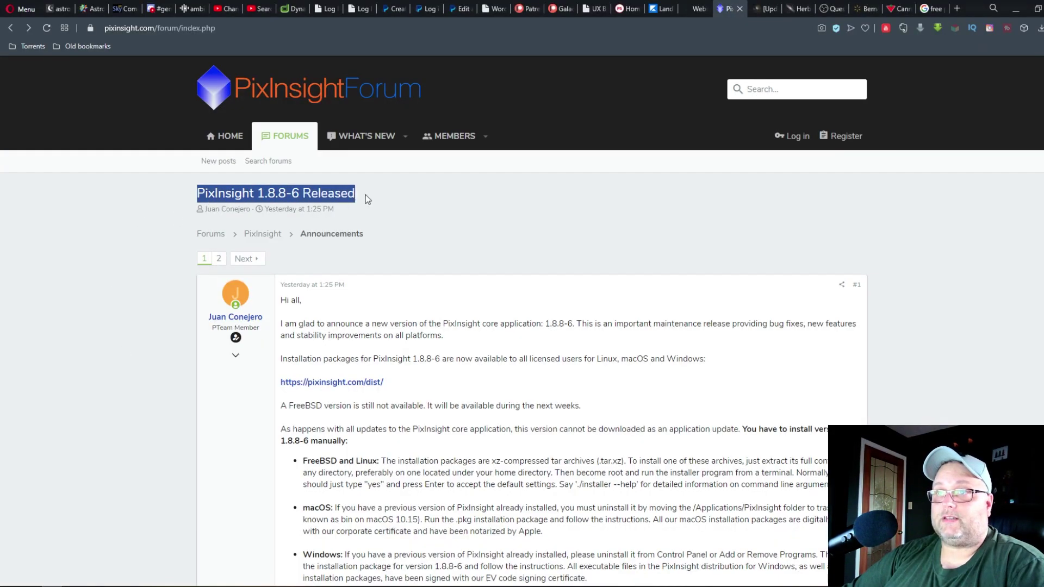
left_click(460, 206)
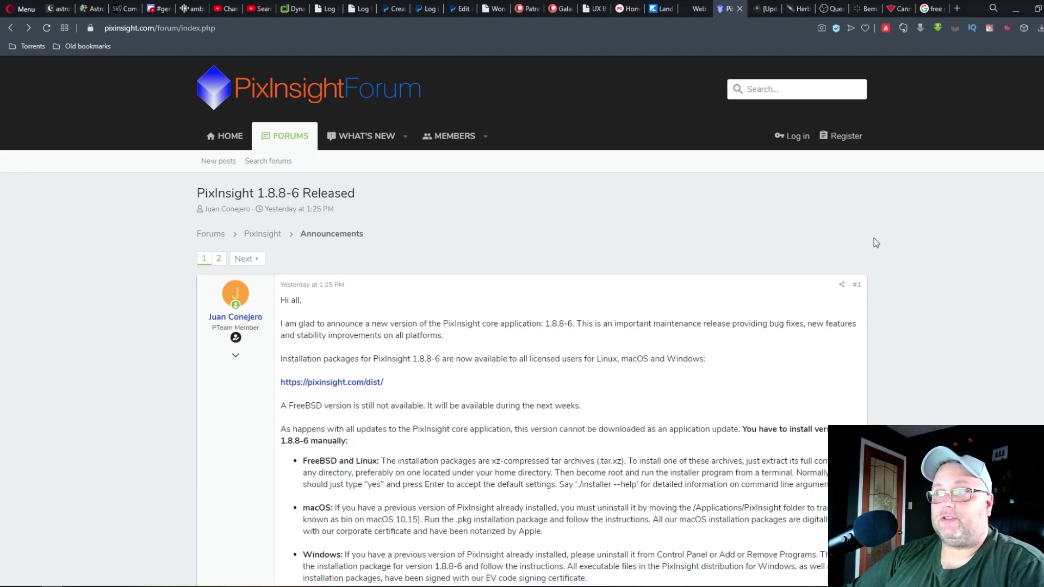
scroll(955, 321, "down", 3)
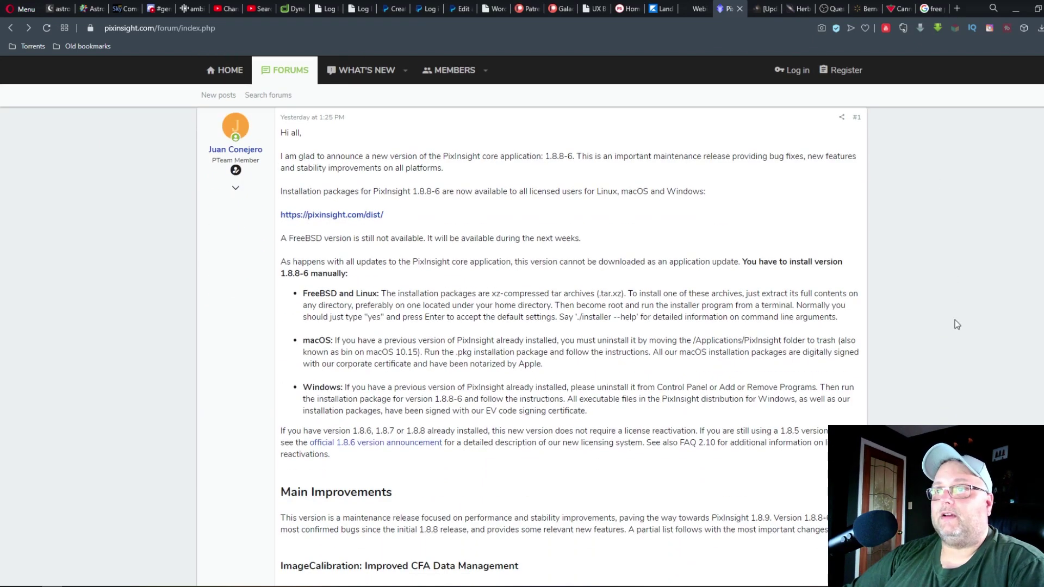
scroll(955, 320, "down", 10)
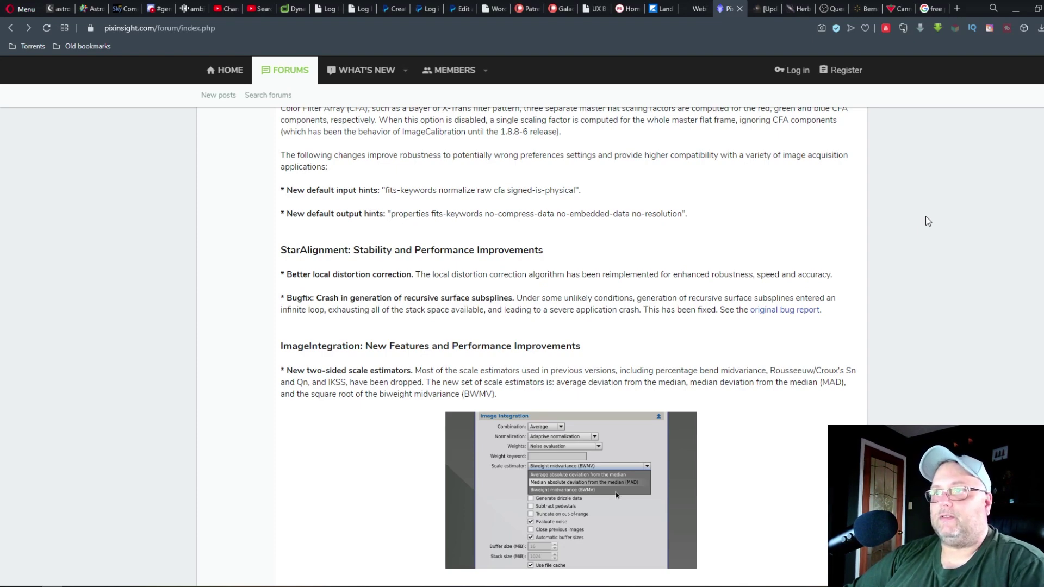
Scroll through the adaptive normalization release notes in the forum post.
scroll(915, 264, "down", 3)
scroll(918, 268, "down", 4)
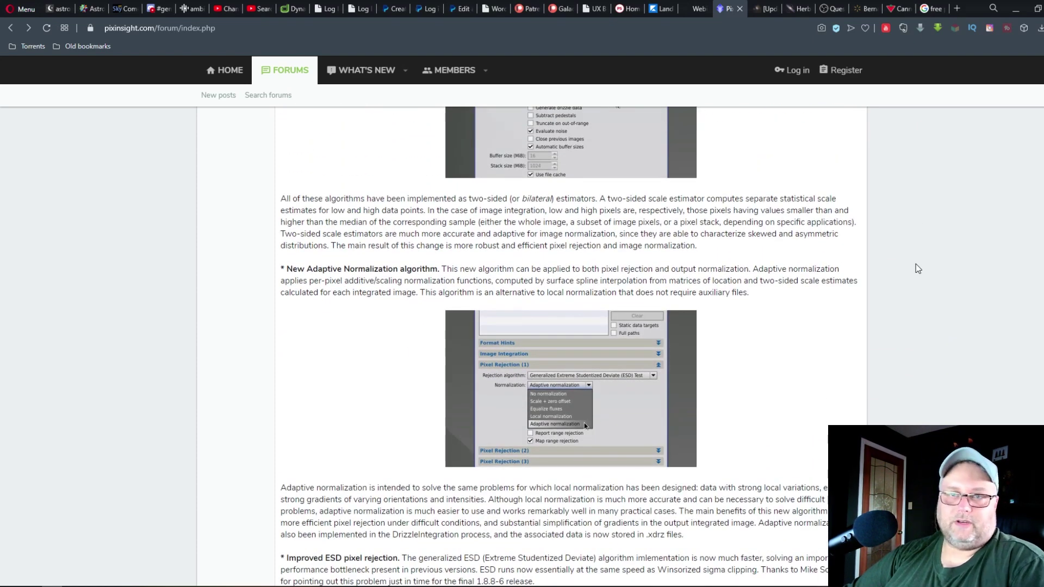
scroll(916, 269, "down", 3)
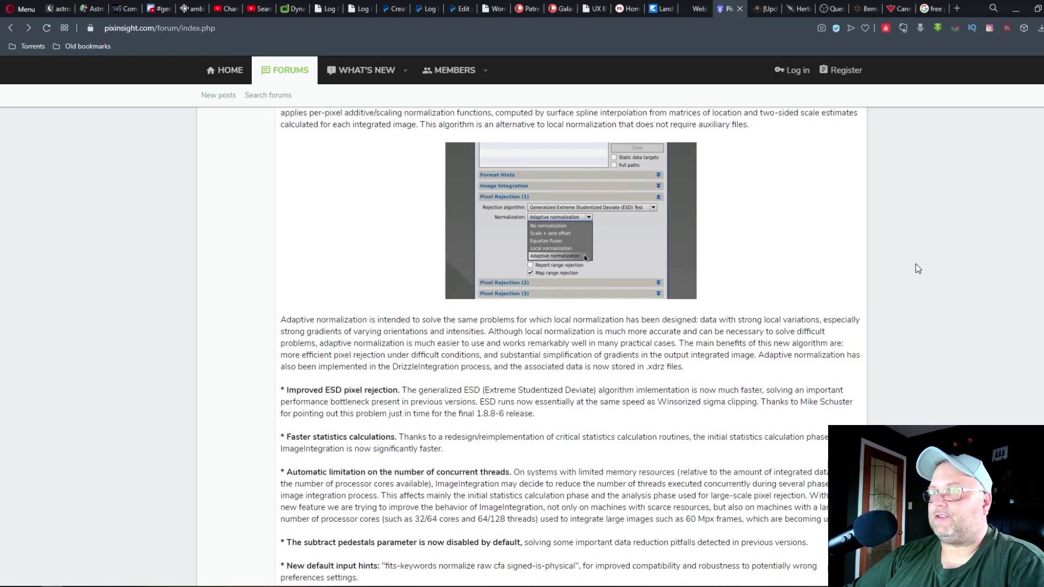
scroll(916, 269, "down", 2)
scroll(916, 269, "down", 1)
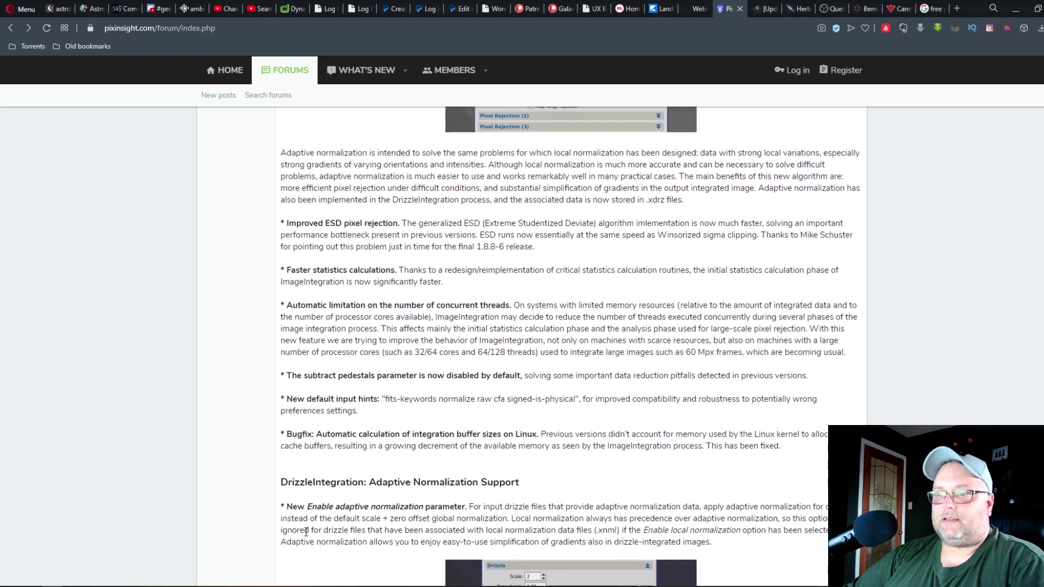
Glance at PixInsight, read on through the PixelMath notes, then return to the PixInsight workspace.
key("alt+Tab")
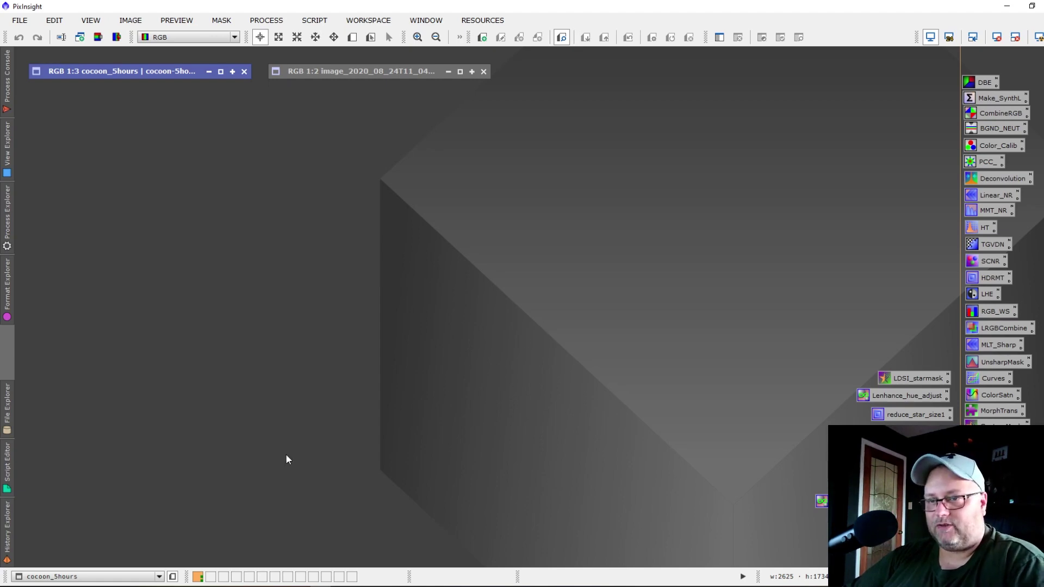
key("alt+Tab")
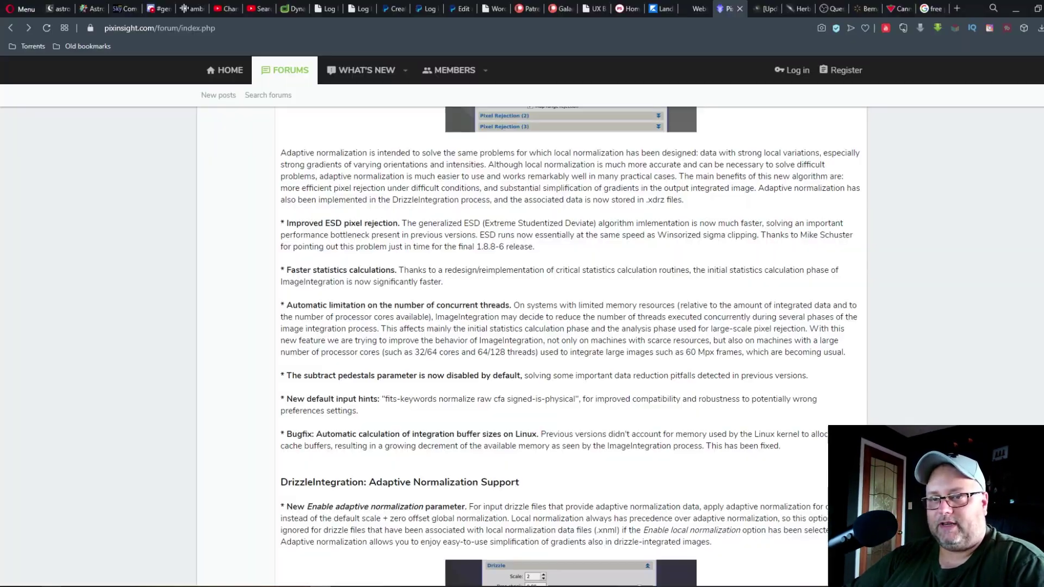
scroll(126, 362, "down", 4)
scroll(126, 359, "down", 5)
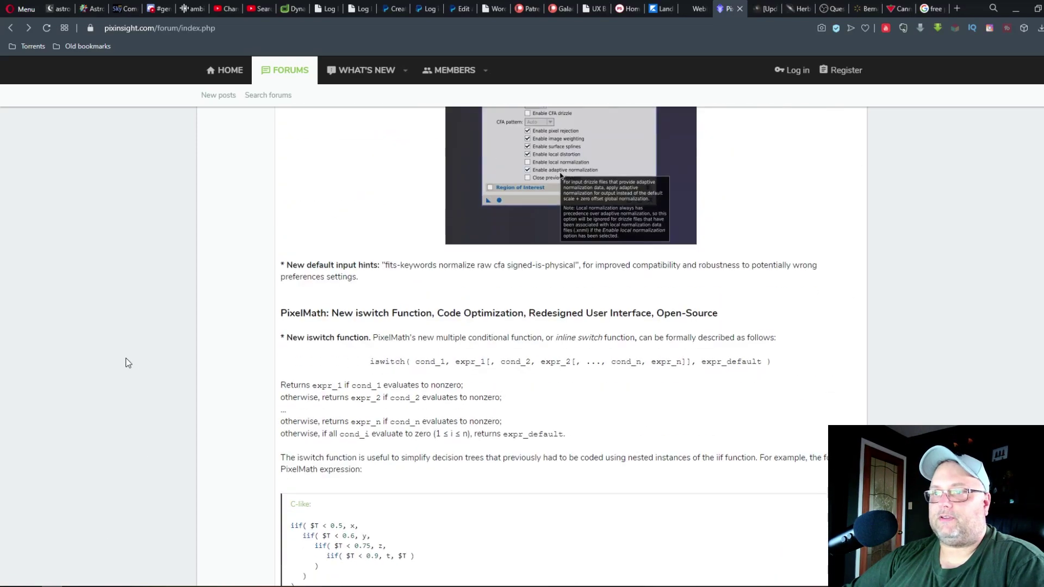
scroll(126, 359, "down", 9)
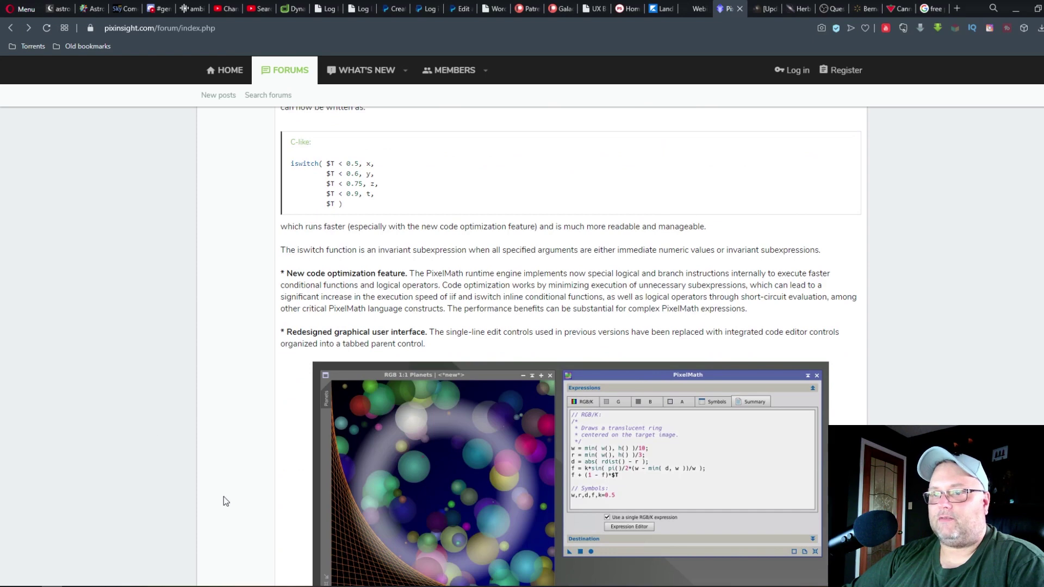
key("alt+Tab")
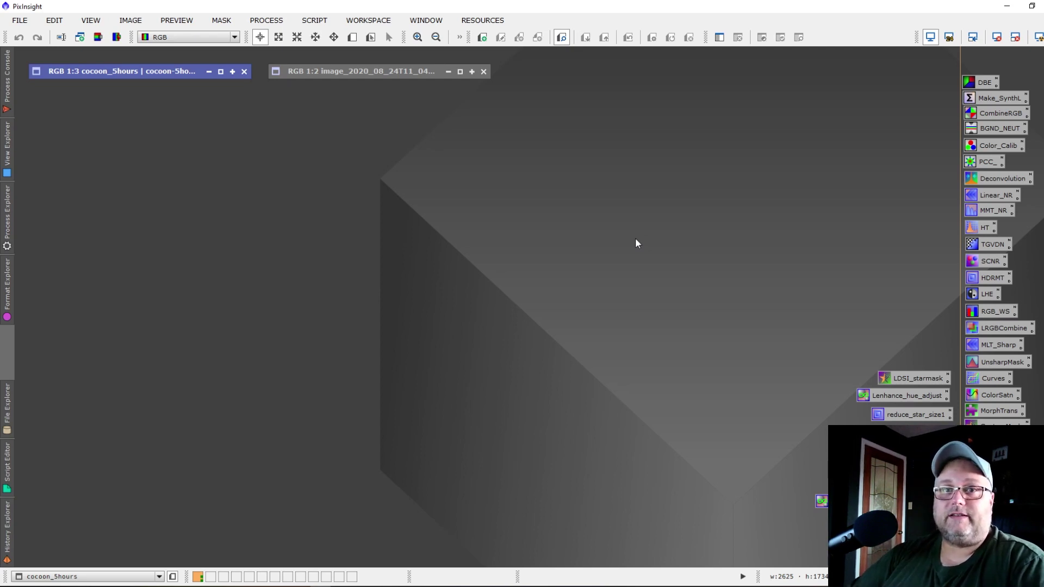
Open the new StarNet process from the PROCESS menu's MaskGeneration submenu.
left_click(282, 22)
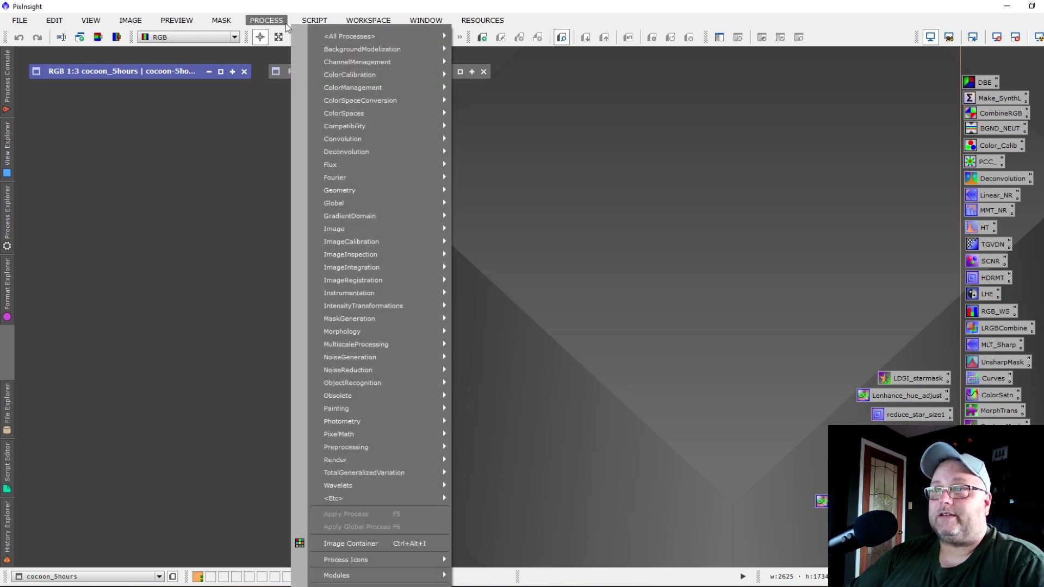
mouse_move(371, 320)
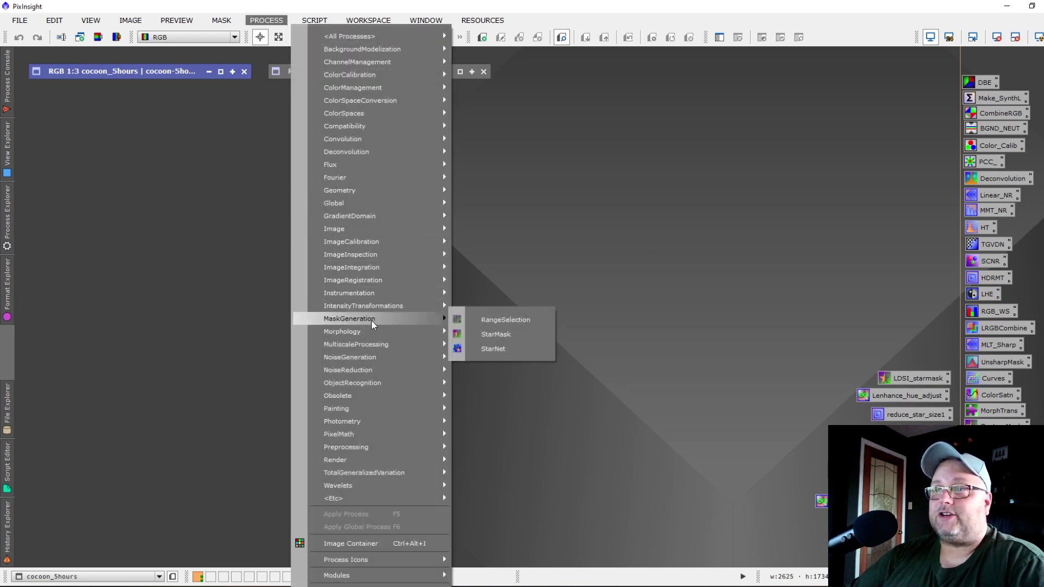
left_click(500, 350)
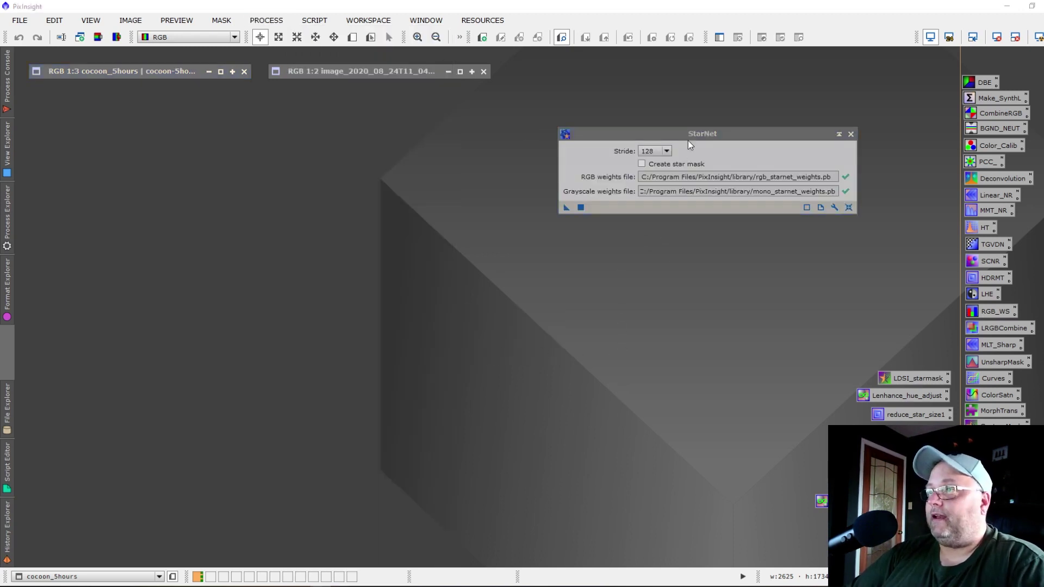
Review StarNet's stride 128 and unchecked star mask settings, then close the dialog.
left_click_drag(687, 135, 690, 146)
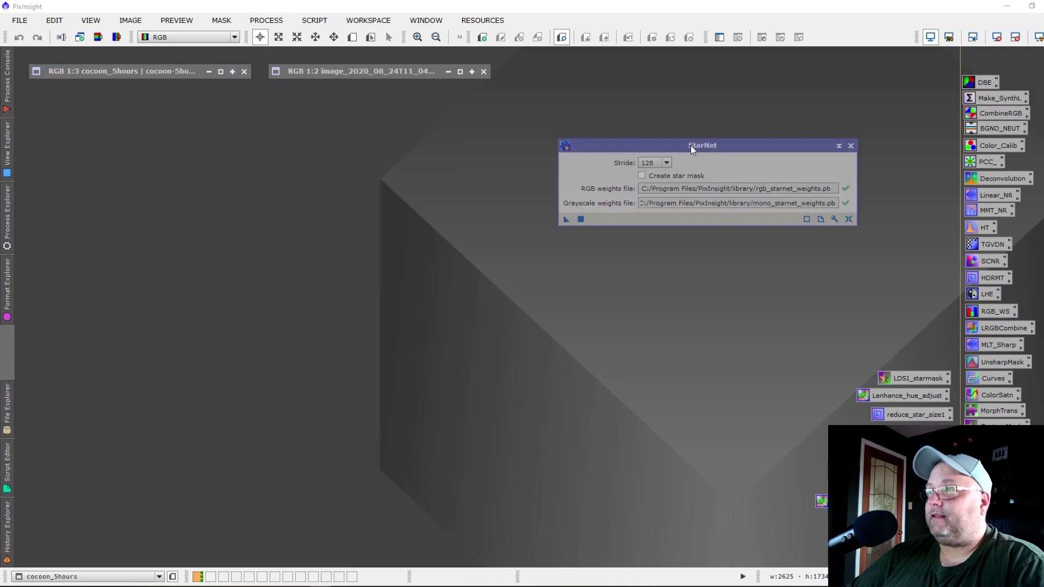
left_click(852, 146)
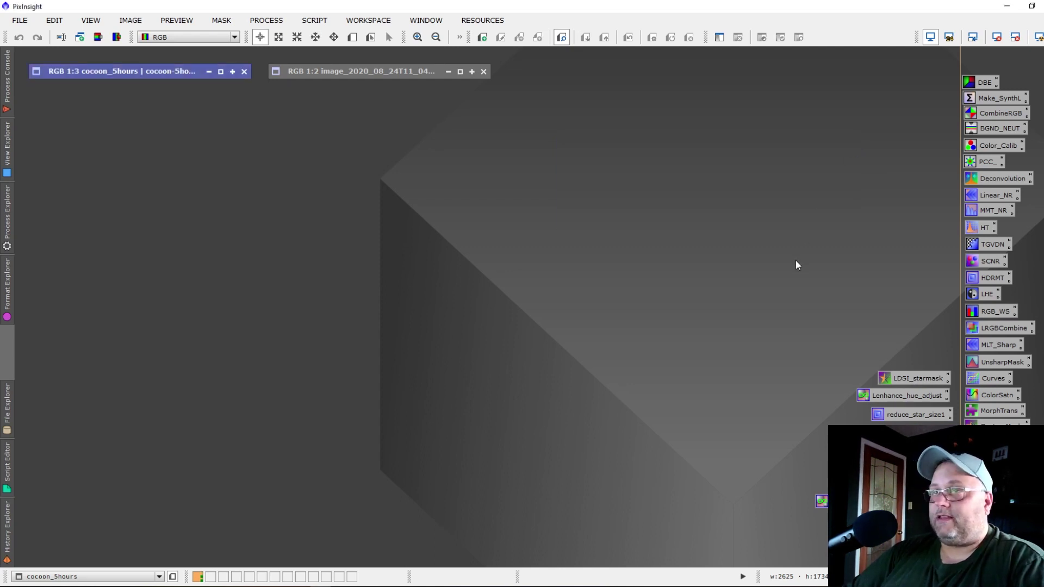
Expand the shaded image_2020_08_24T11_04_53_133Z.png window comparing two Cocoon Nebula integrations.
double_click(347, 70)
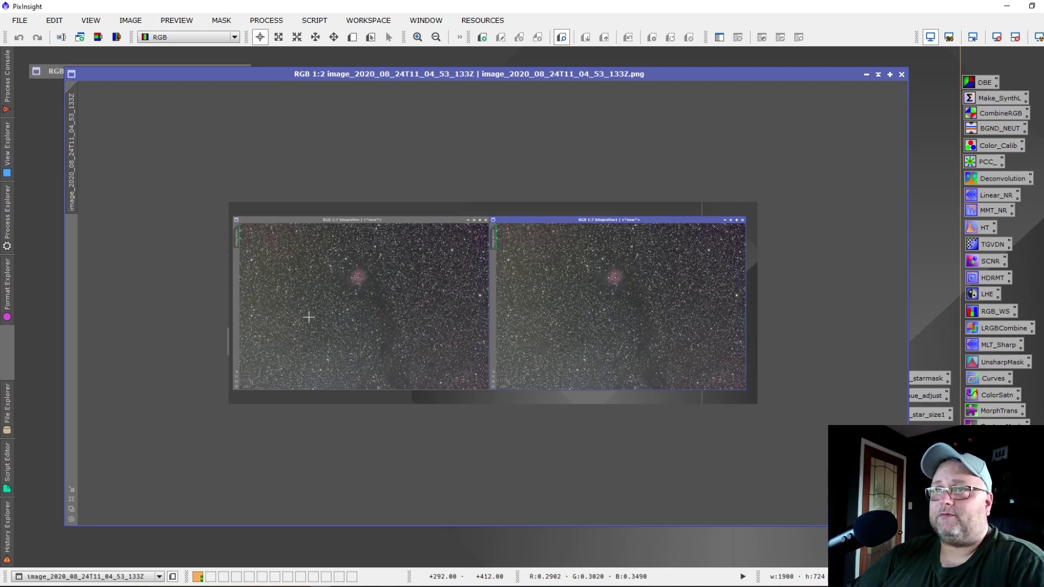
left_click(277, 22)
mouse_move(366, 269)
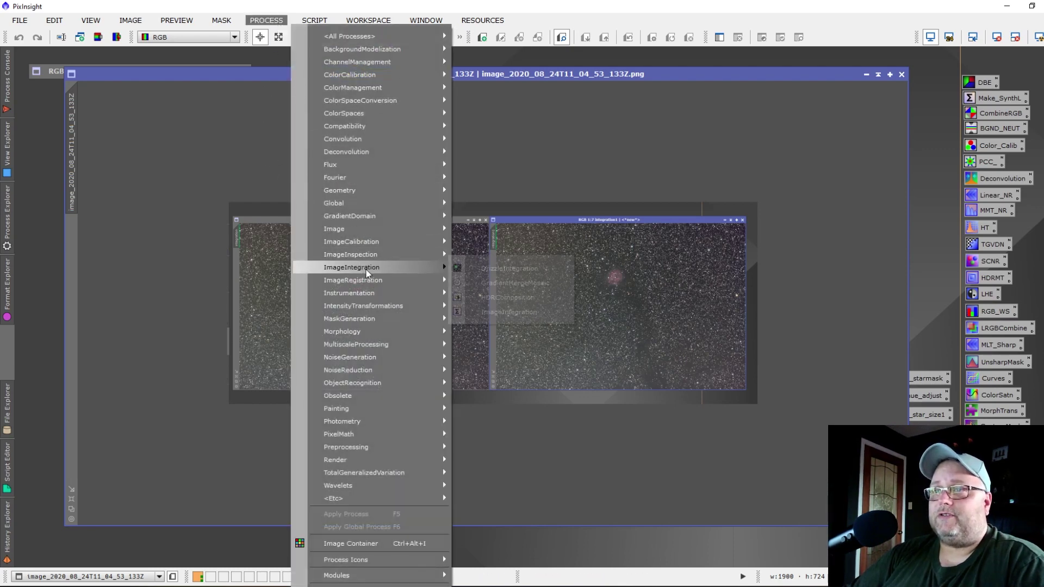
left_click(498, 313)
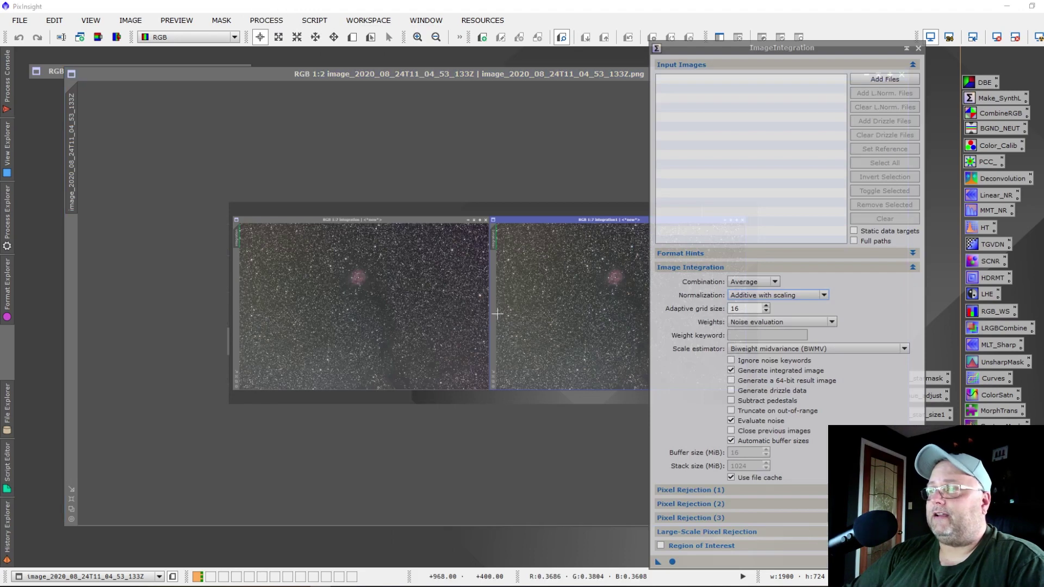
left_click(801, 295)
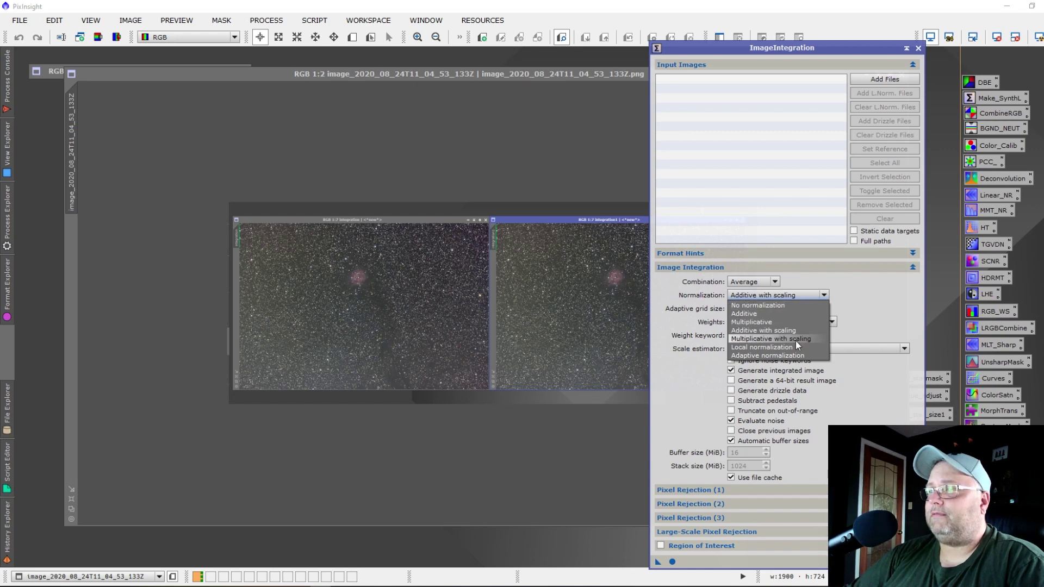
left_click(752, 356)
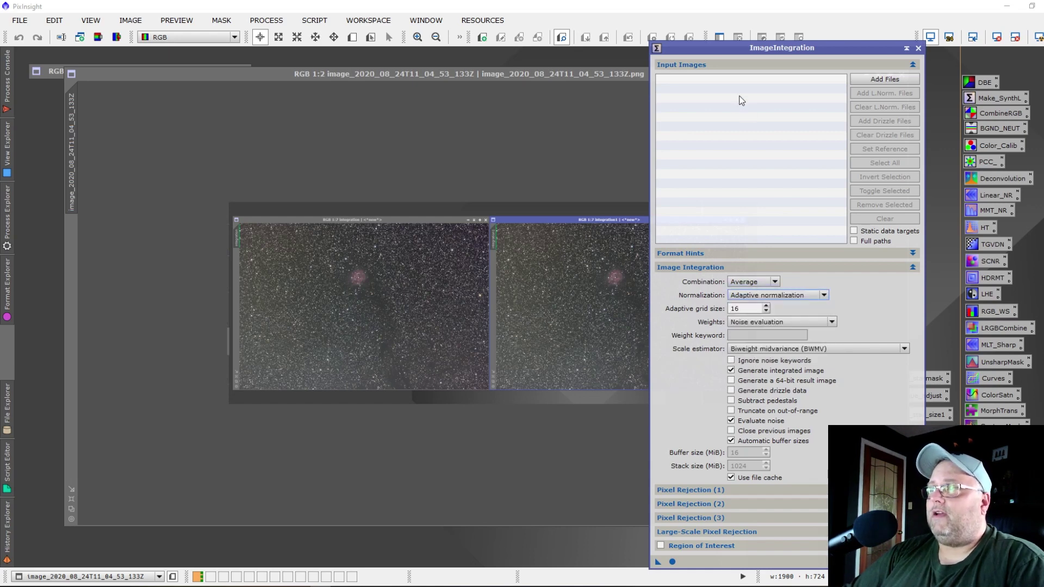
left_click_drag(732, 53, 685, 24)
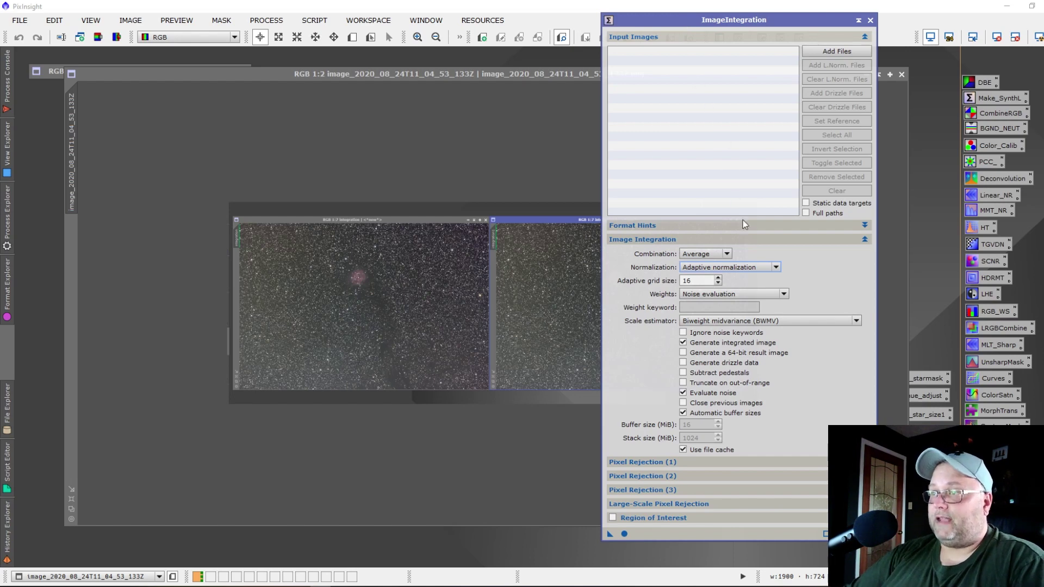
left_click(753, 266)
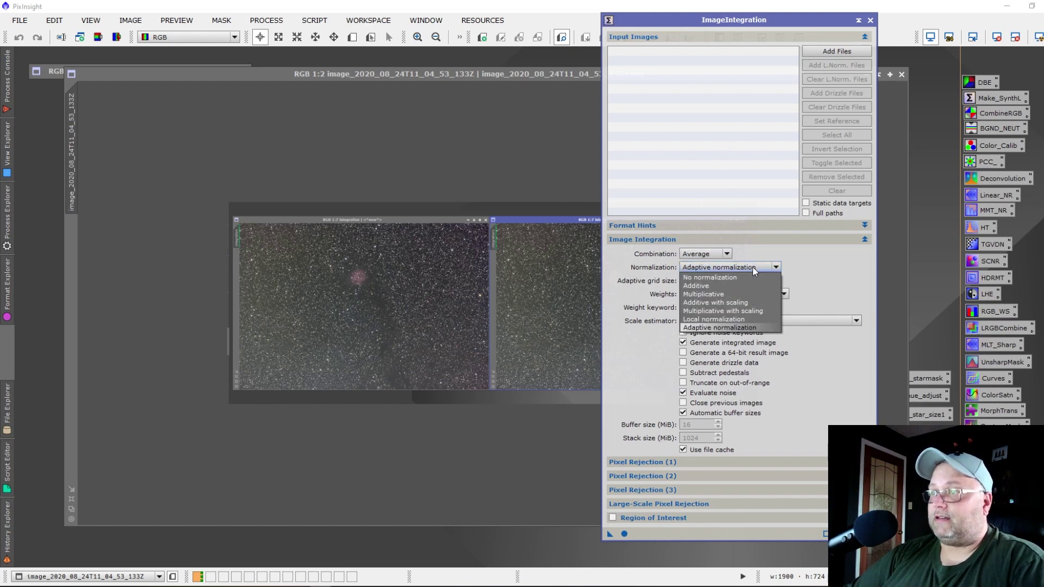
left_click(754, 326)
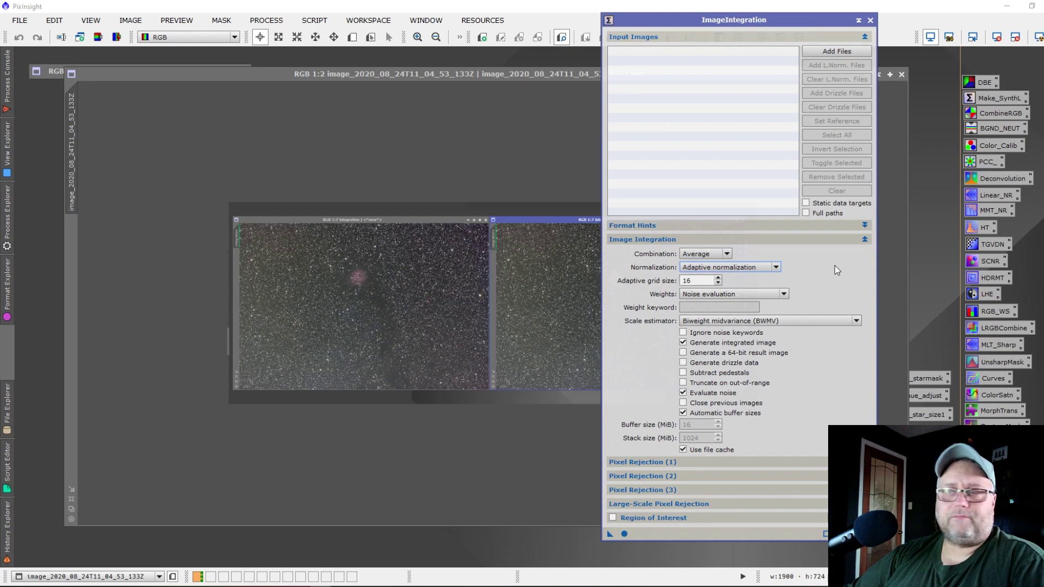
left_click(869, 21)
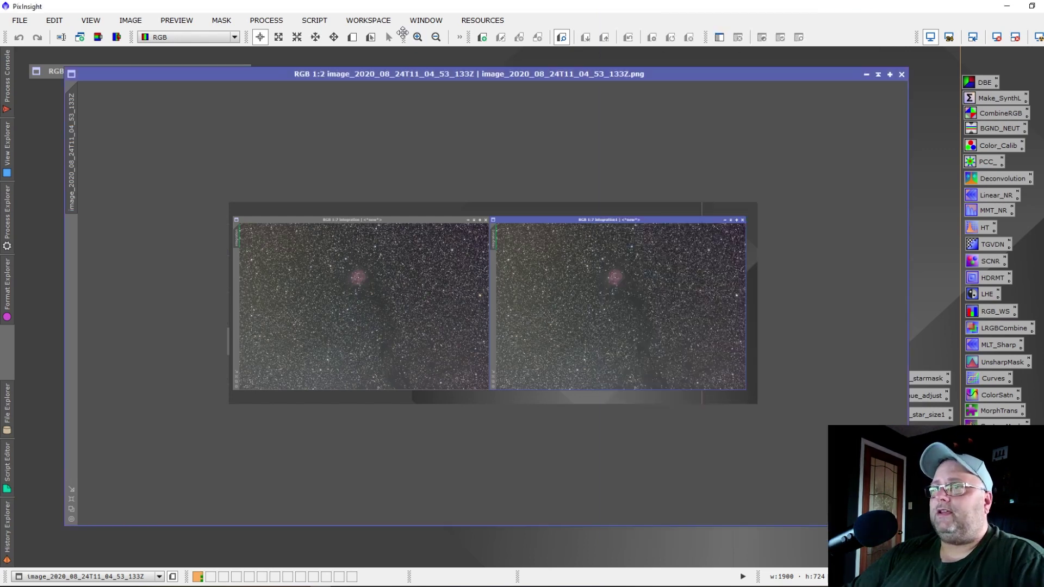
Launch WeightedBatchPreprocessing, toggle Image Registration Apply on then off, and exit the script.
left_click(314, 20)
mouse_move(348, 38)
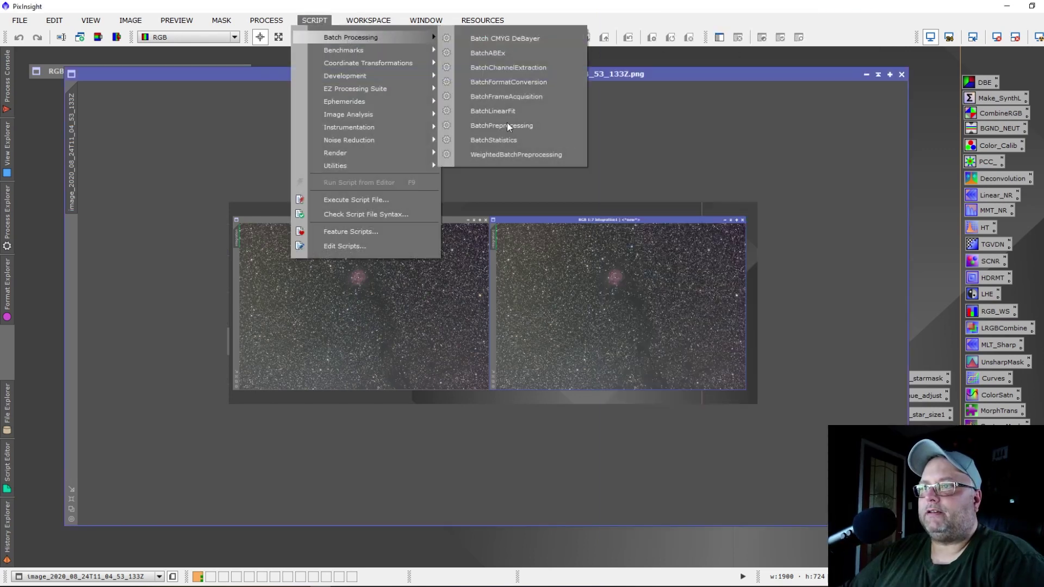
left_click(506, 155)
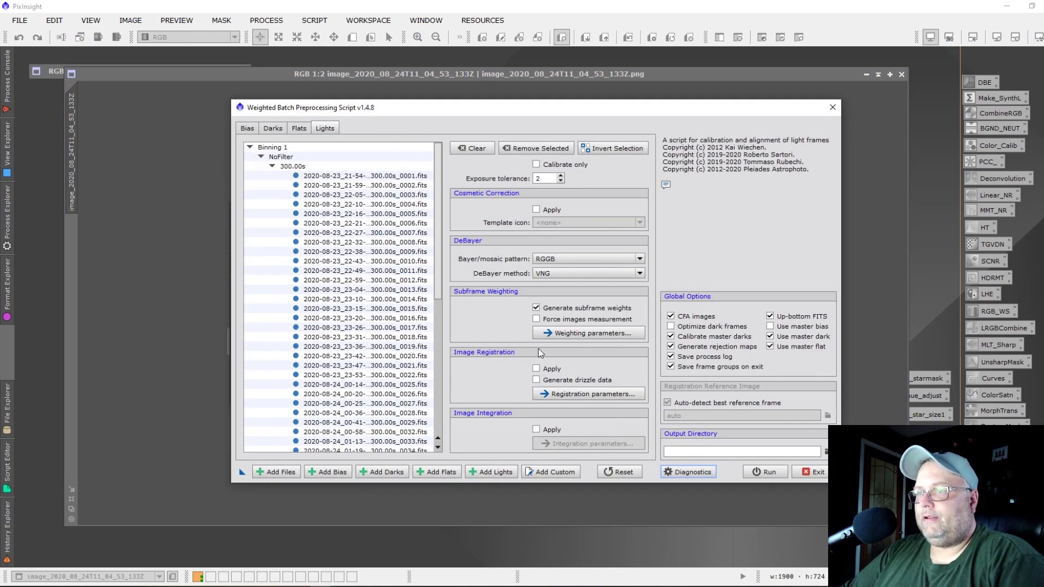
left_click(551, 370)
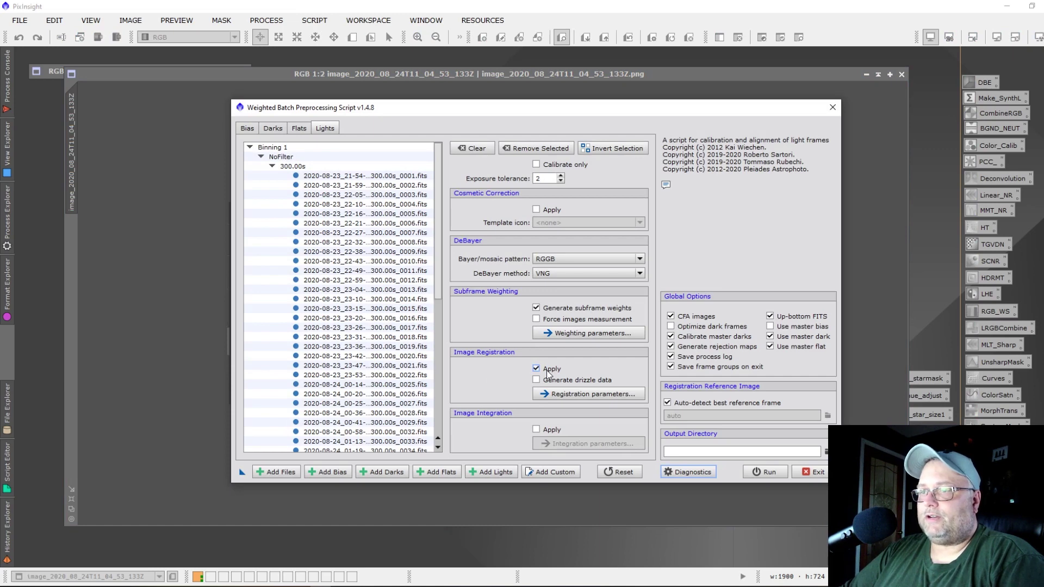
left_click(545, 370)
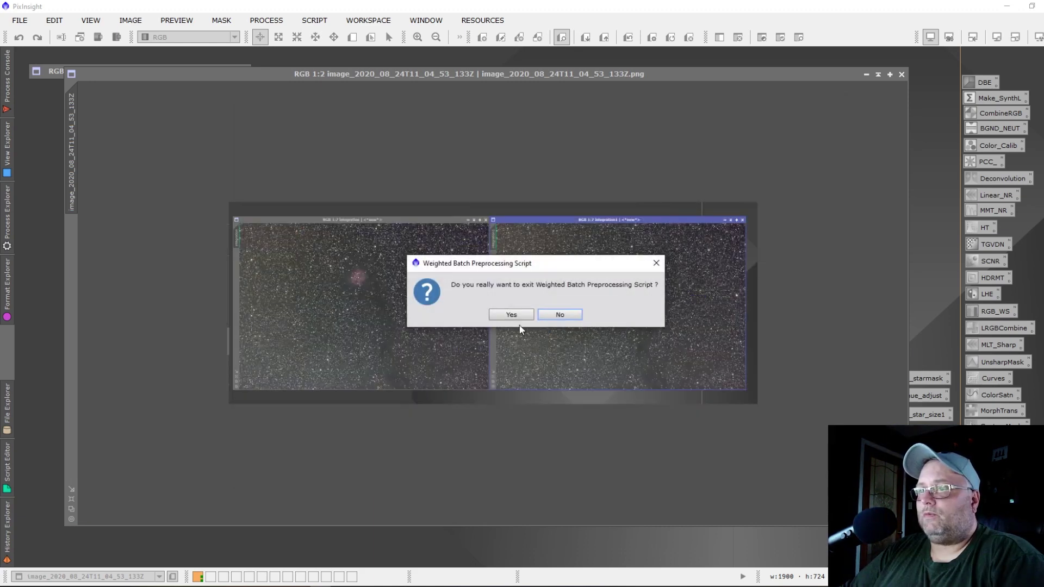
left_click(511, 314)
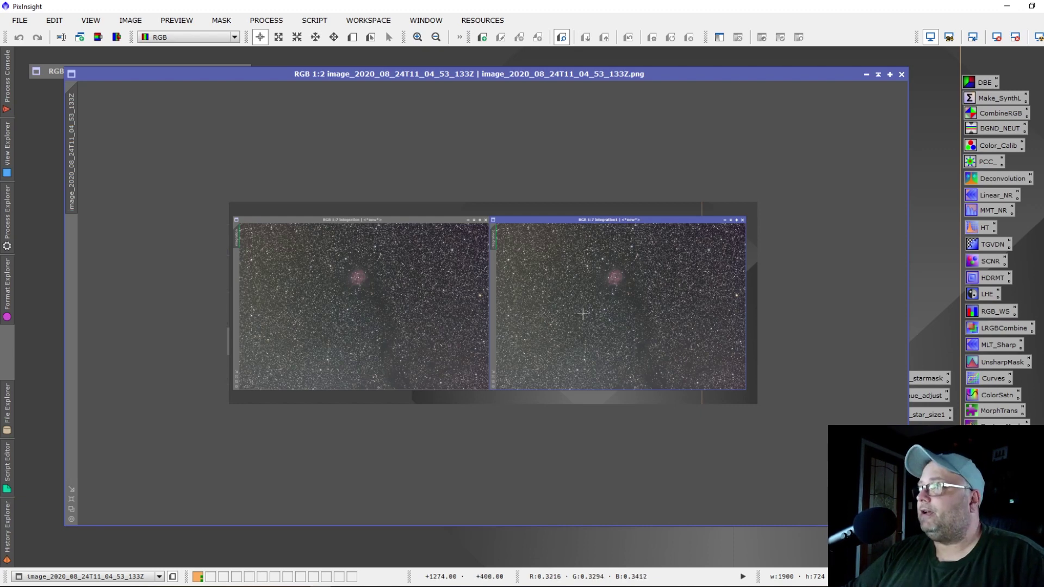
Nudge the DBE process icon upward so it snaps to the icon grid.
left_click_drag(982, 89, 982, 87)
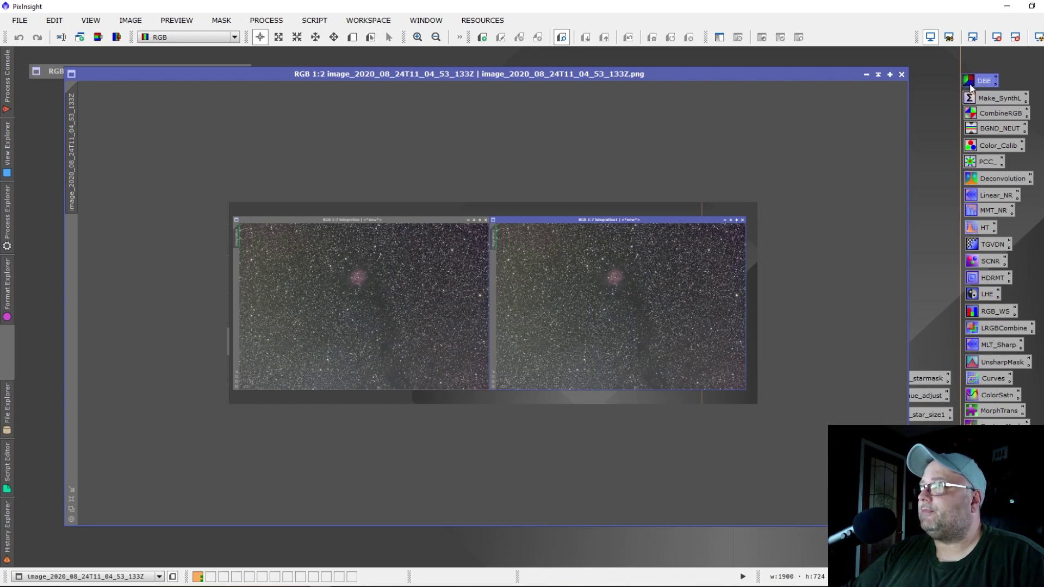
mouse_move(981, 85)
left_mouse_down()
mouse_move(973, 80)
mouse_move(980, 87)
left_mouse_up()
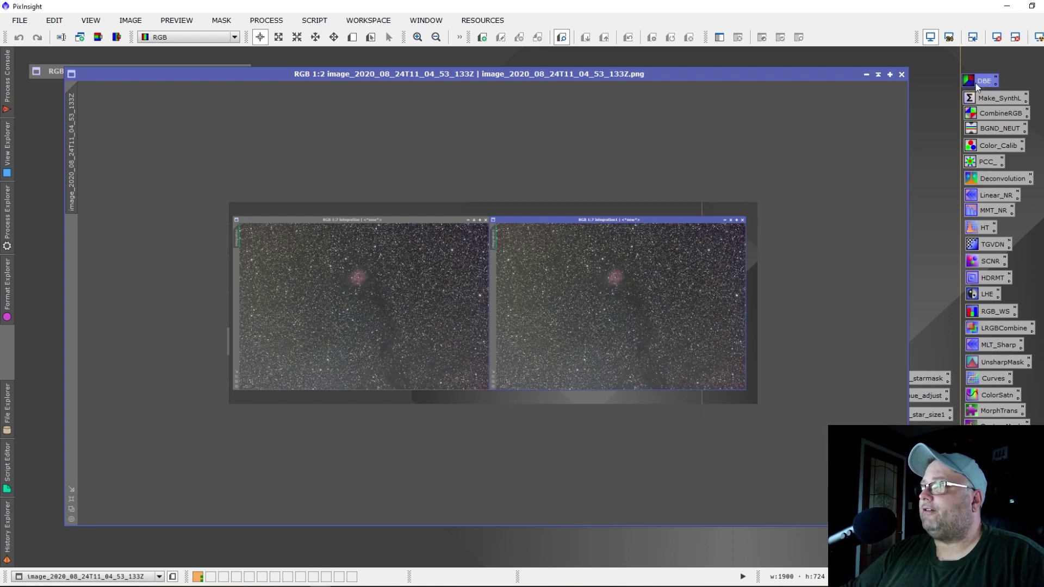
left_click(61, 22)
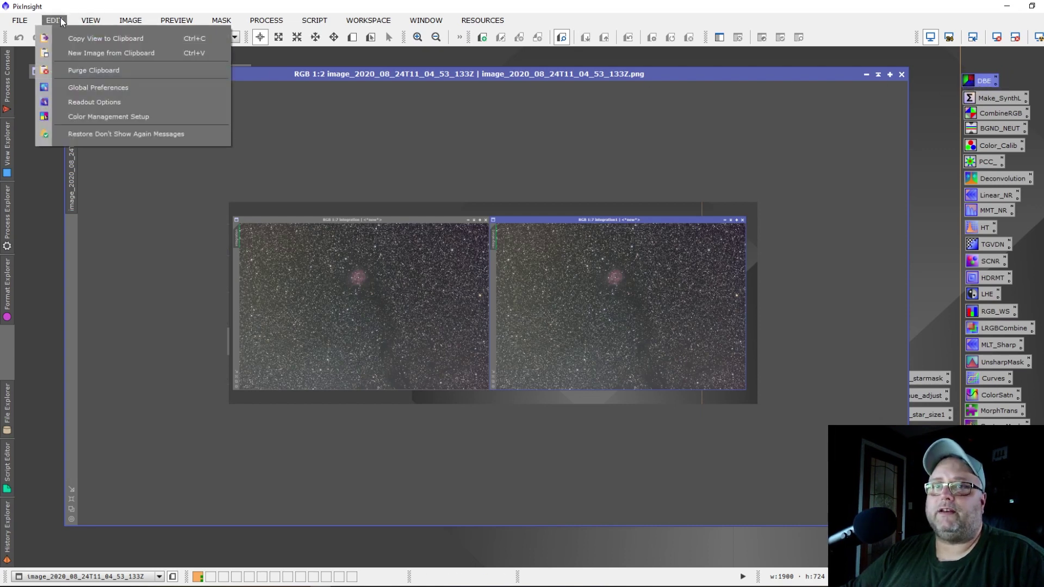
Inspect the Icon grid spacing setting in Global Preferences and close without changes.
left_click(48, 87)
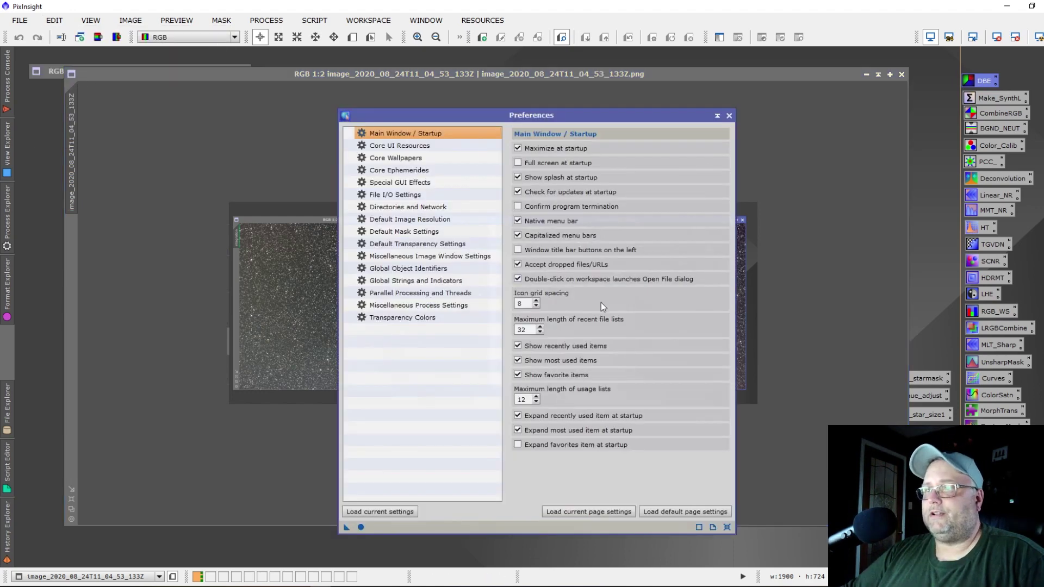
double_click(518, 304)
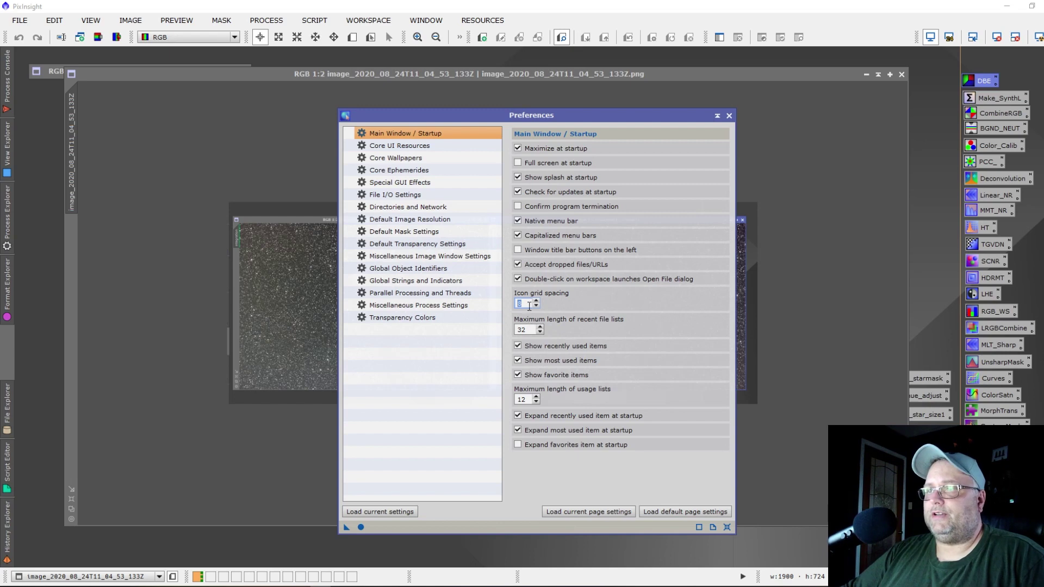
left_click(529, 304)
double_click(521, 305)
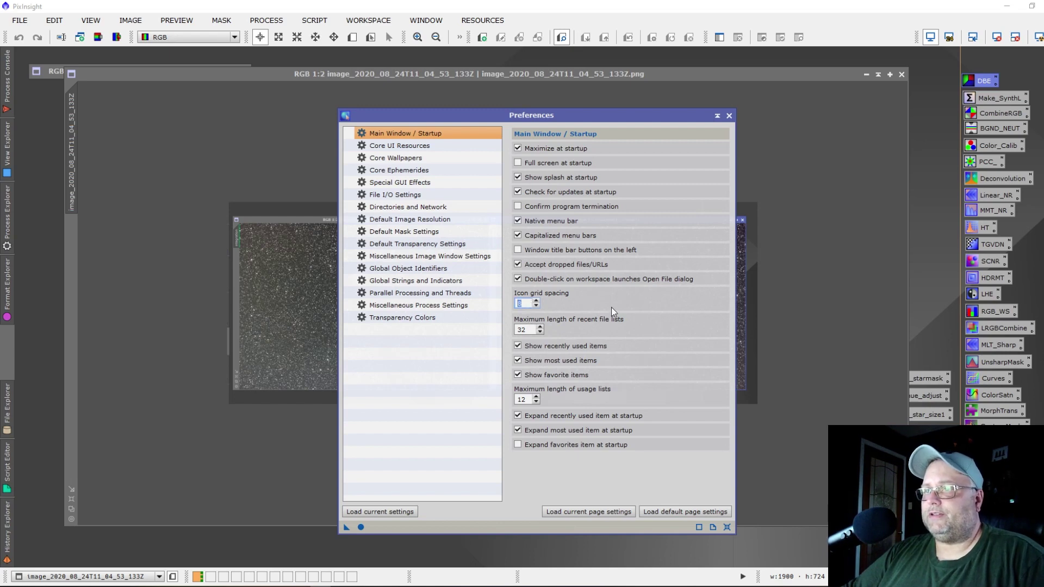
left_click(525, 304)
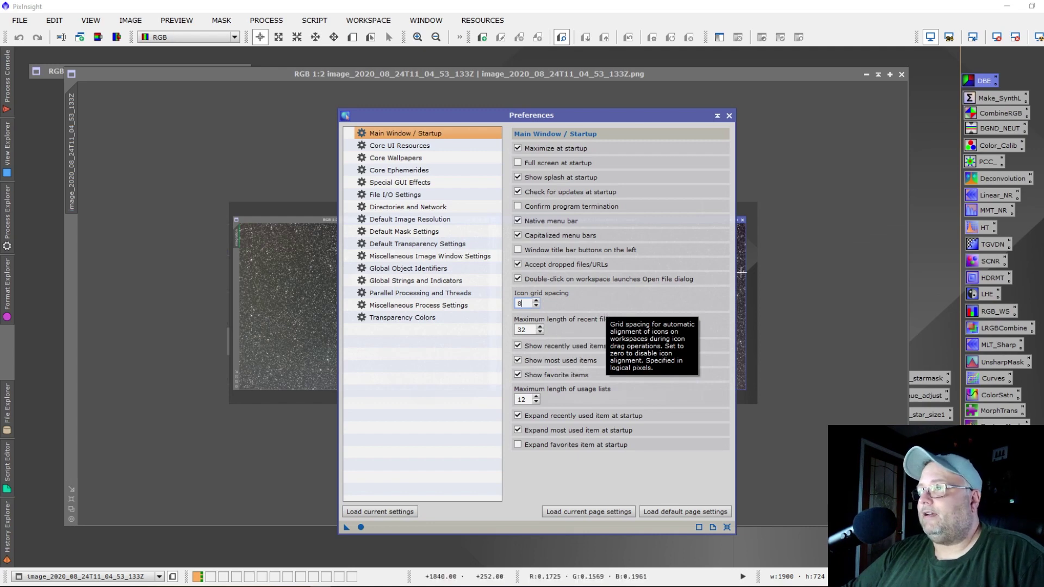
left_click(729, 116)
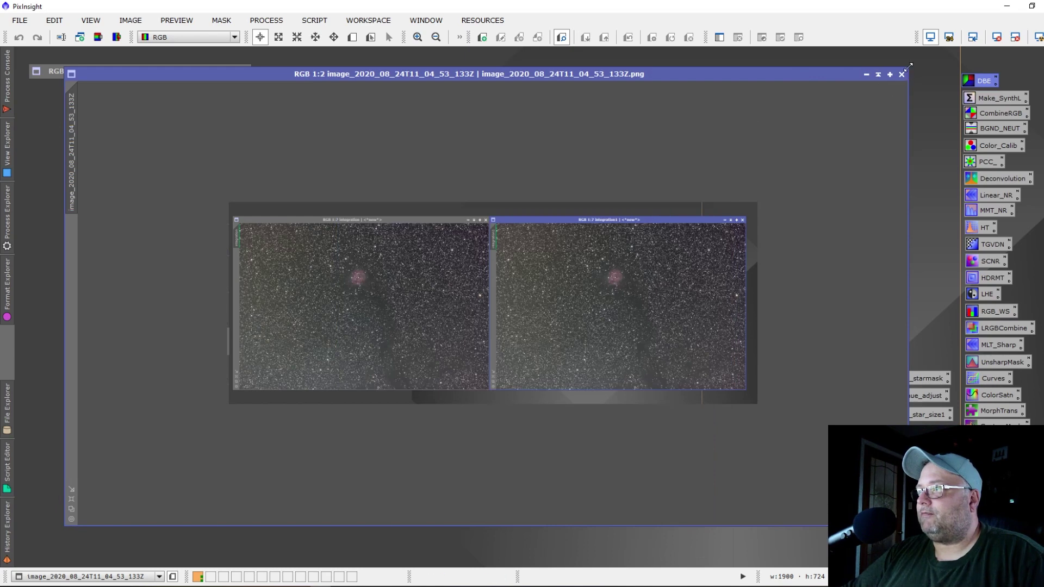
Shrink and shade the comparison image window, parking it beside cocoon_5hours.
left_click_drag(908, 66, 624, 143)
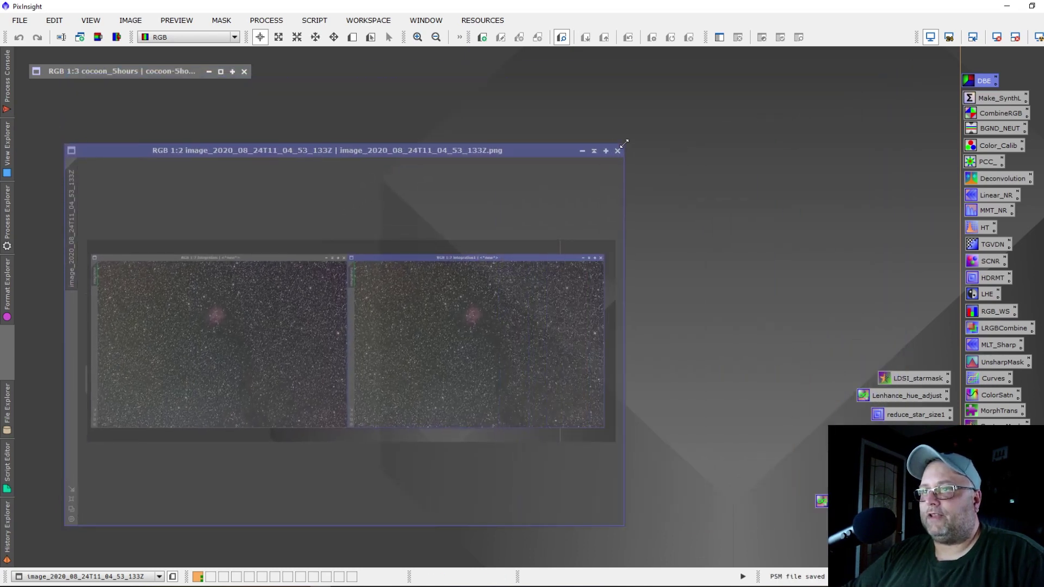
left_click_drag(443, 150, 586, 103)
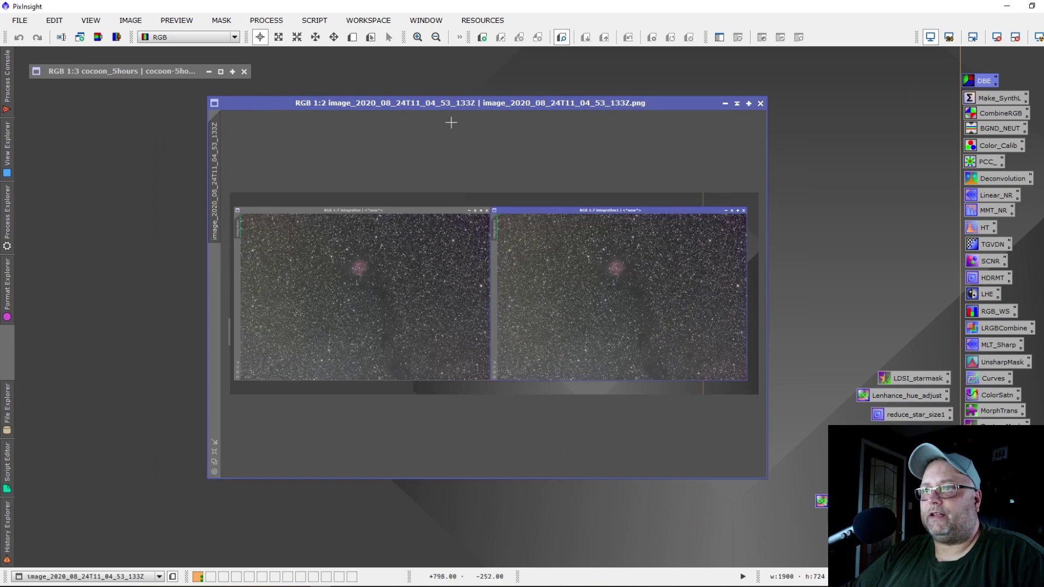
left_click(737, 103)
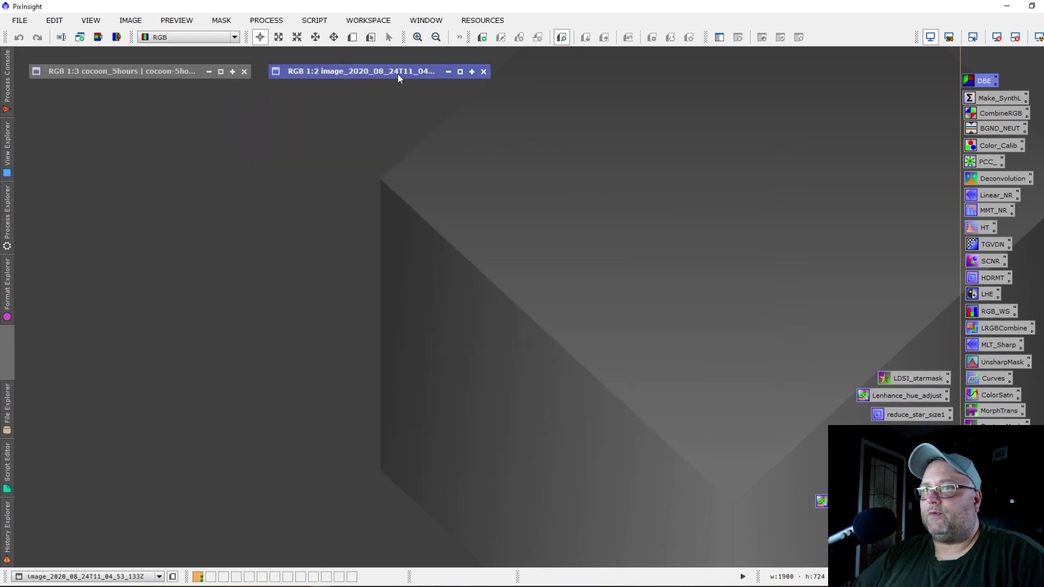
left_click_drag(398, 78, 370, 76)
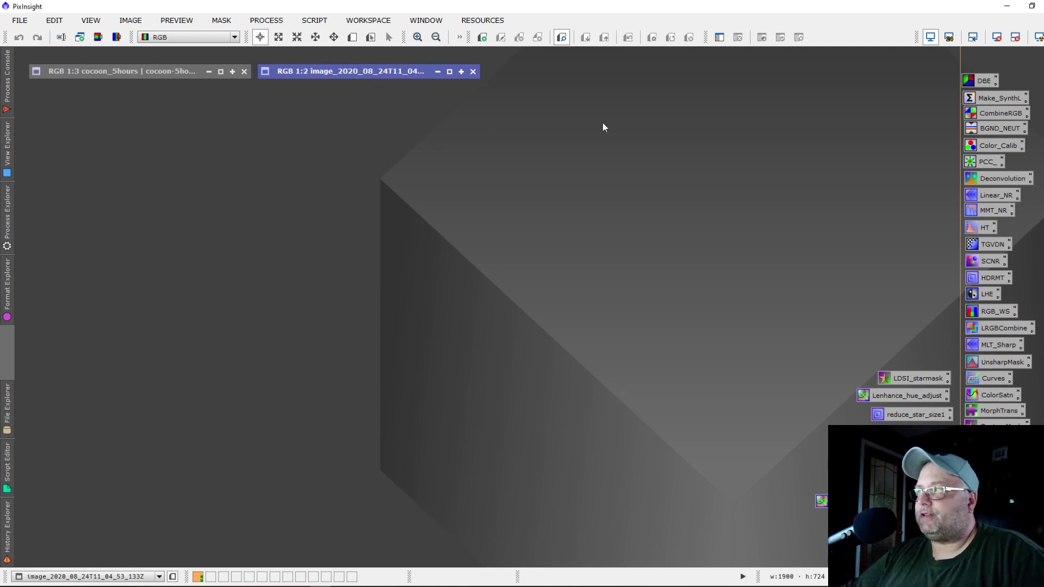
Select the process icons from DBE down through PCC_.
left_click_drag(905, 54, 1043, 169)
left_click(906, 58)
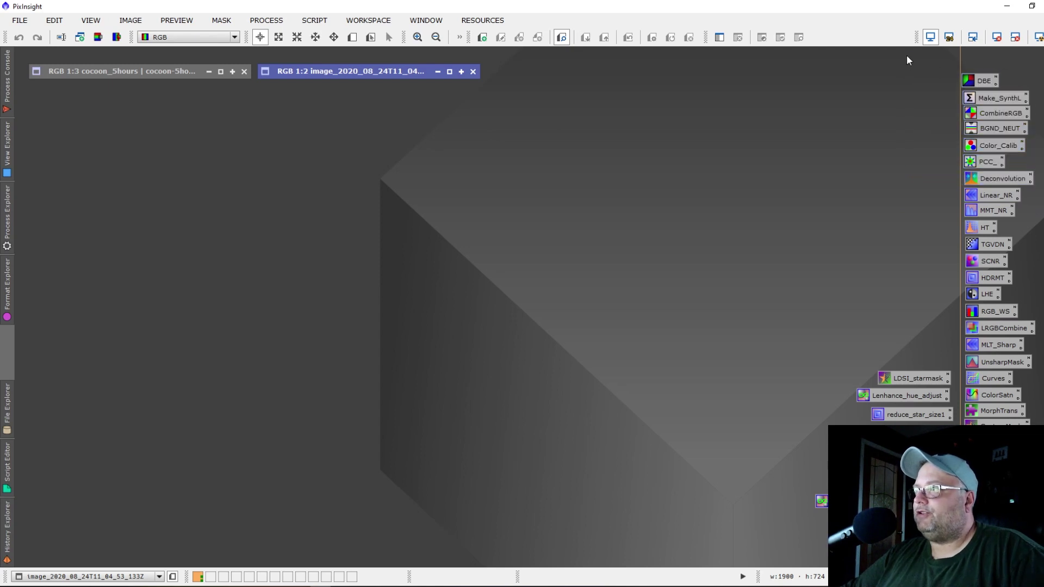
left_click_drag(919, 57, 1033, 167)
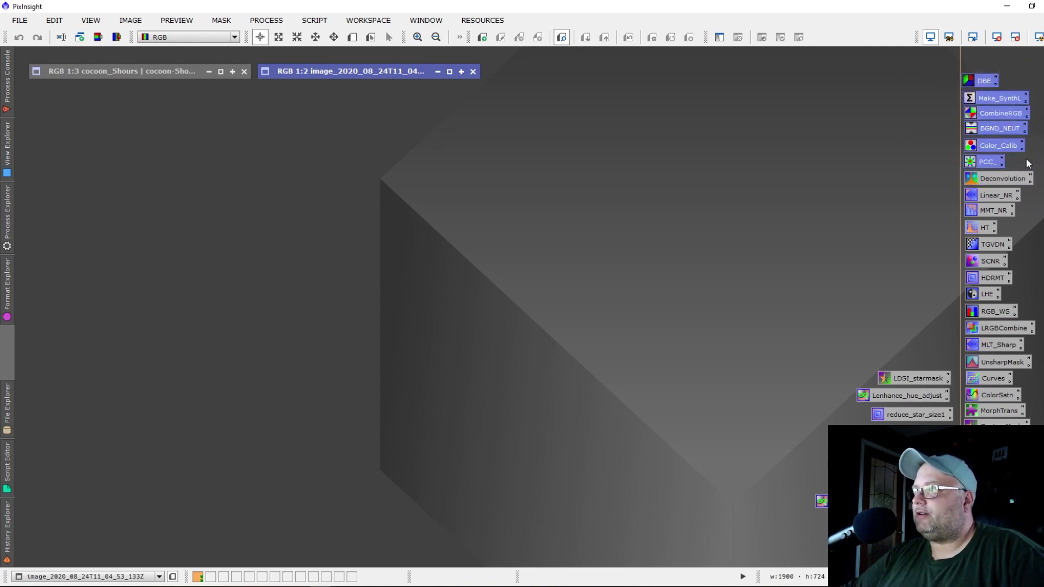
Clone the selected DBE-through-PCC_ icons and drag the copies onto another workspace.
right_click(986, 82)
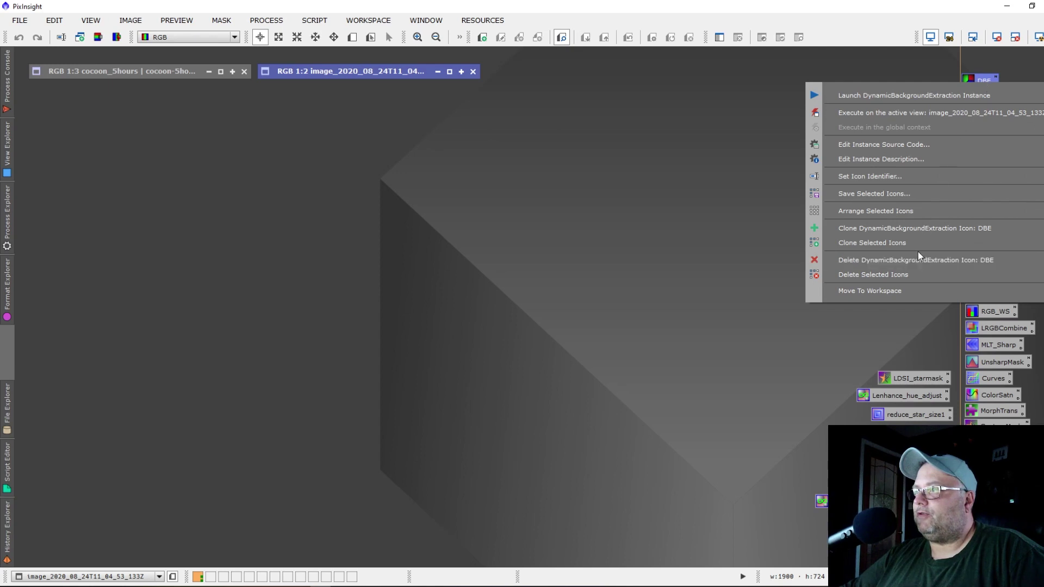
left_click(855, 242)
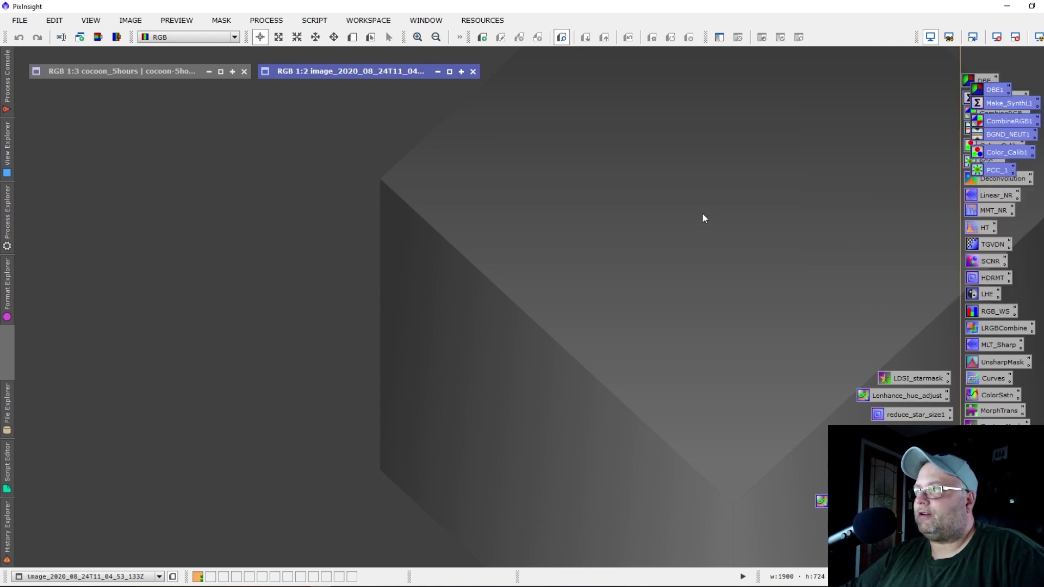
left_click_drag(989, 94, 419, 204)
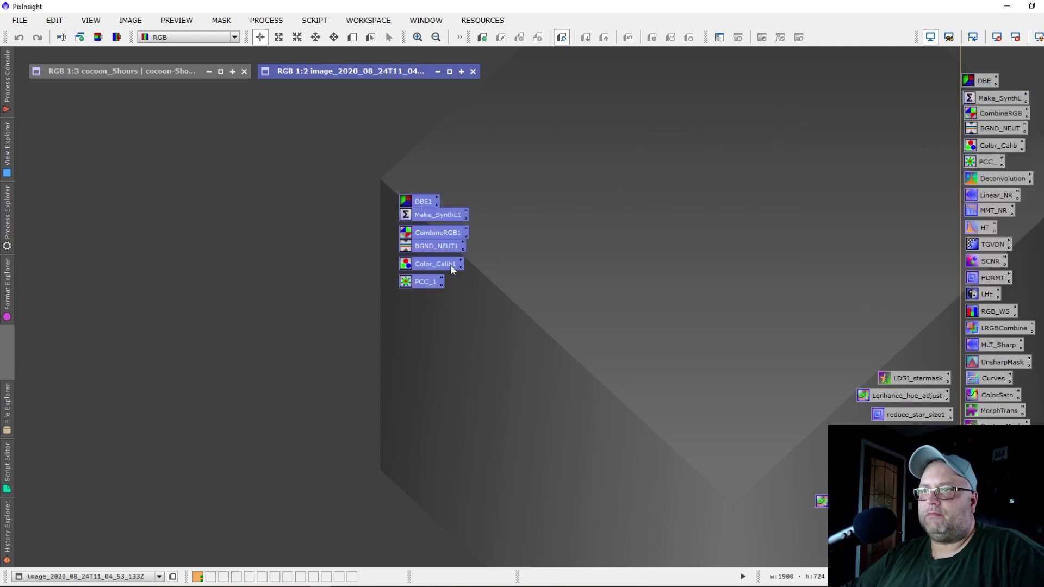
left_click_drag(423, 206, 212, 581)
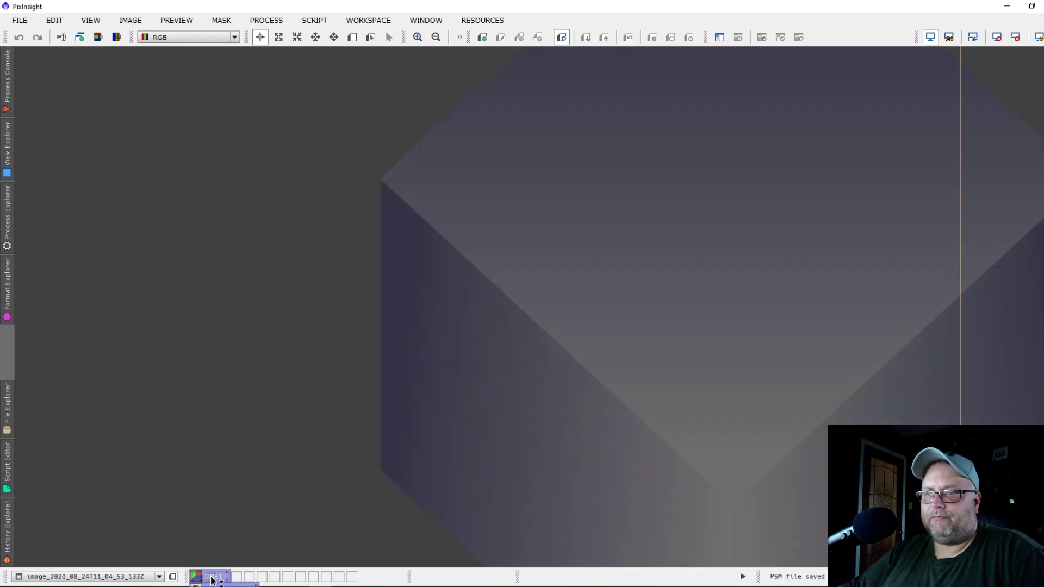
left_click_drag(211, 581, 211, 579)
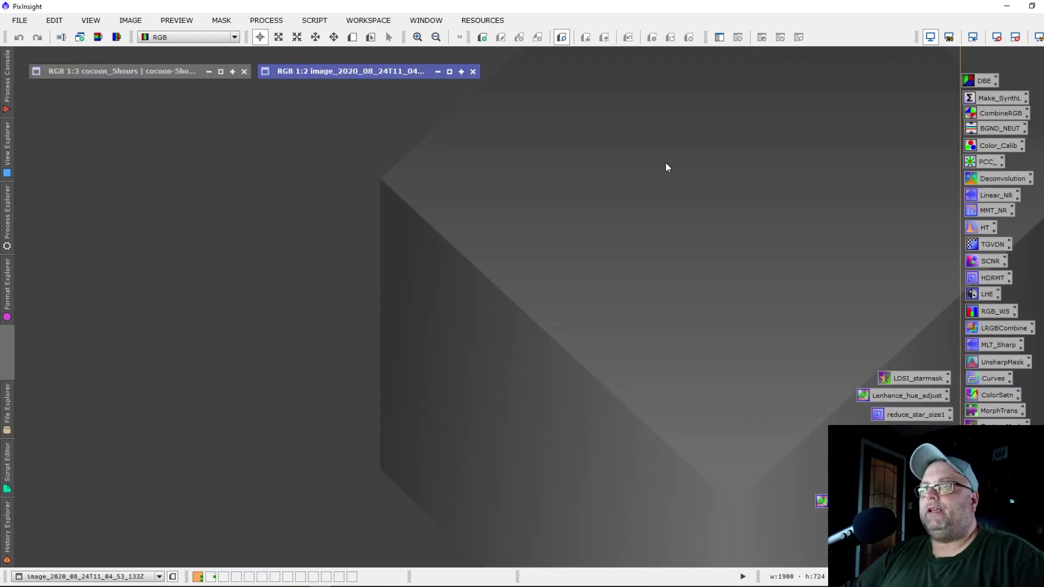
left_click(272, 17)
mouse_move(344, 278)
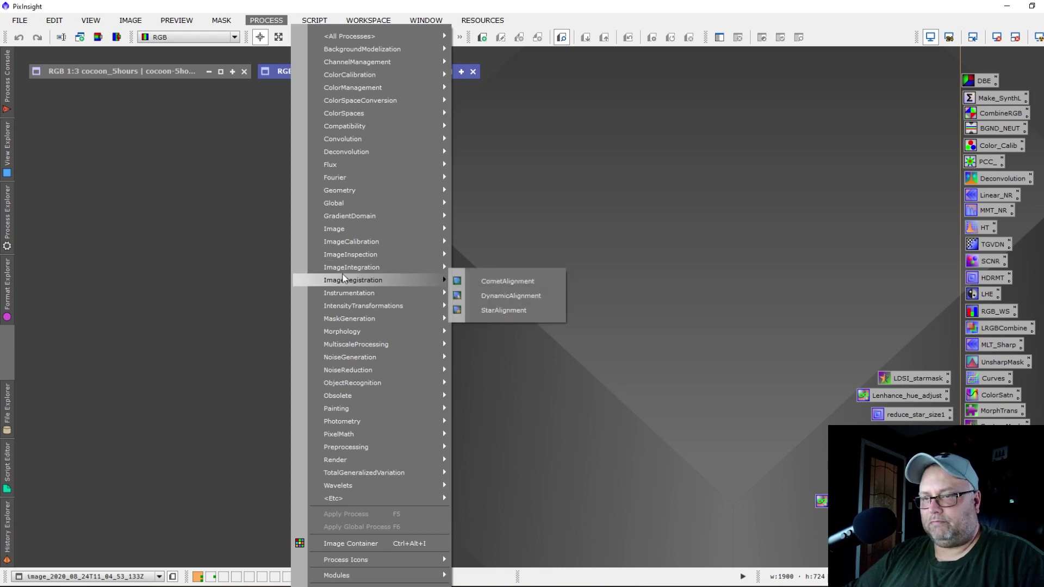
mouse_move(387, 433)
left_click(479, 434)
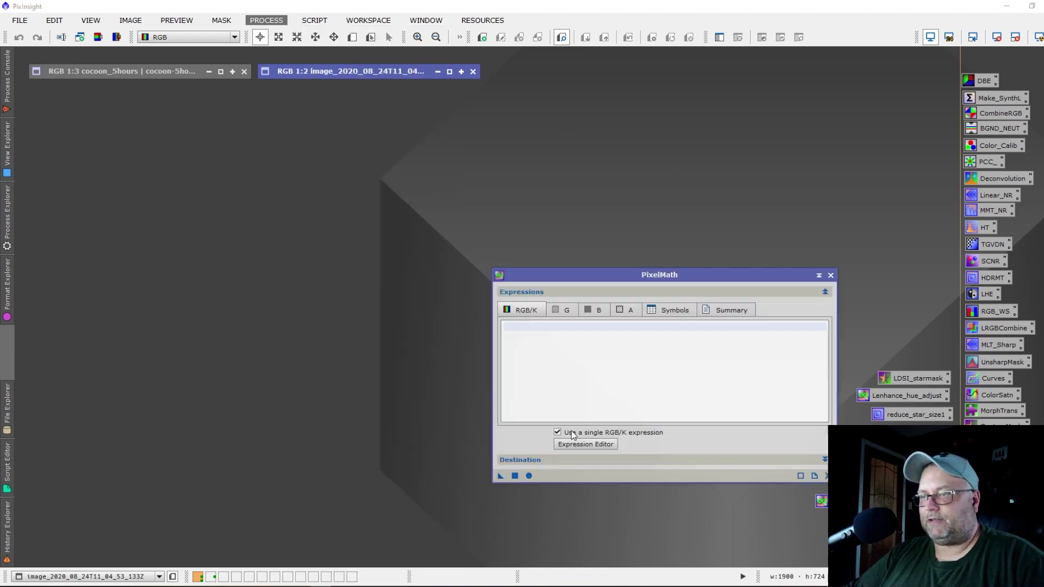
left_click_drag(633, 278, 605, 193)
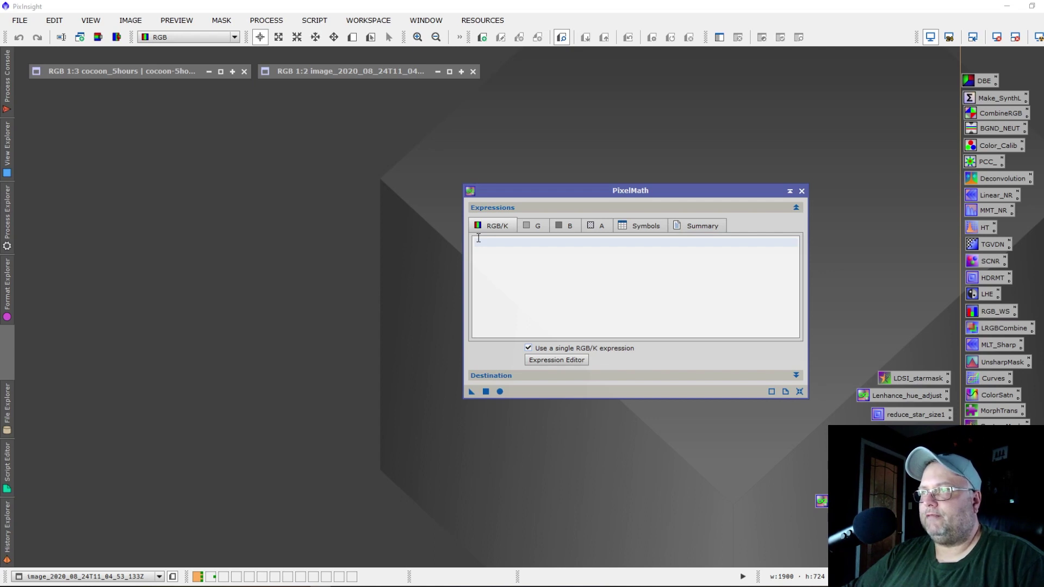
left_click(802, 191)
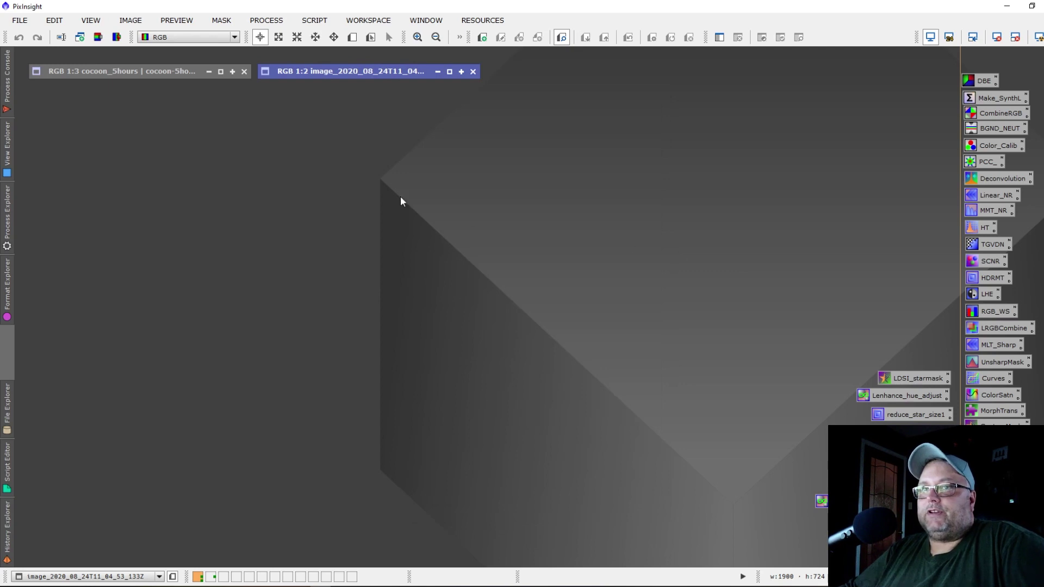
left_click(18, 20)
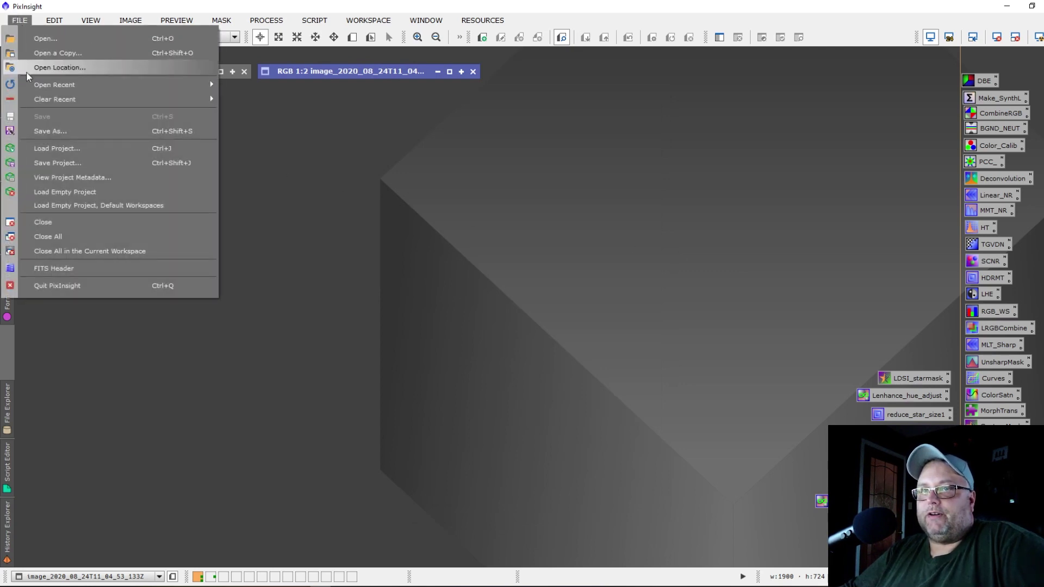
left_click(38, 162)
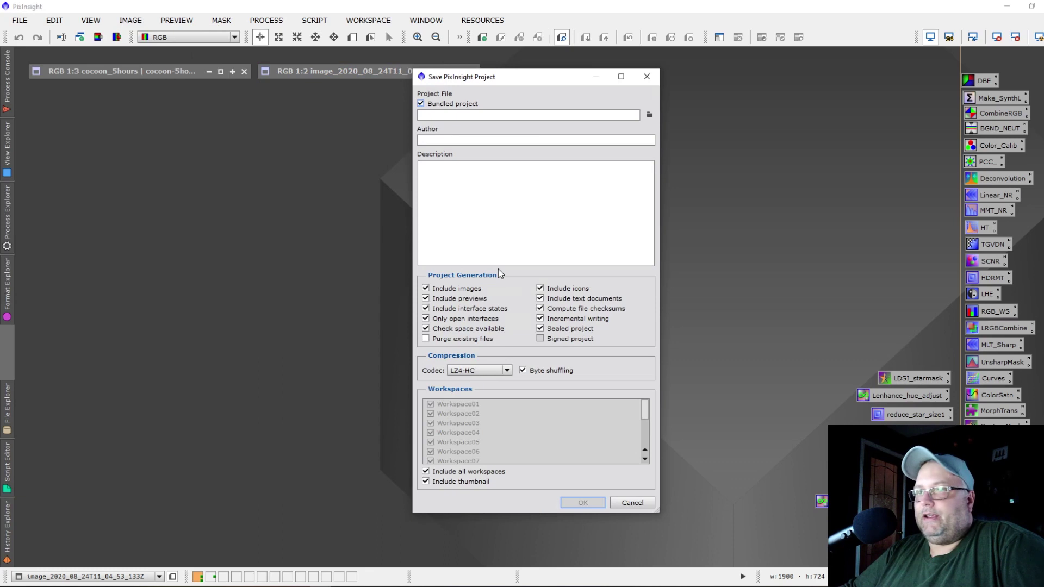
left_click(481, 373)
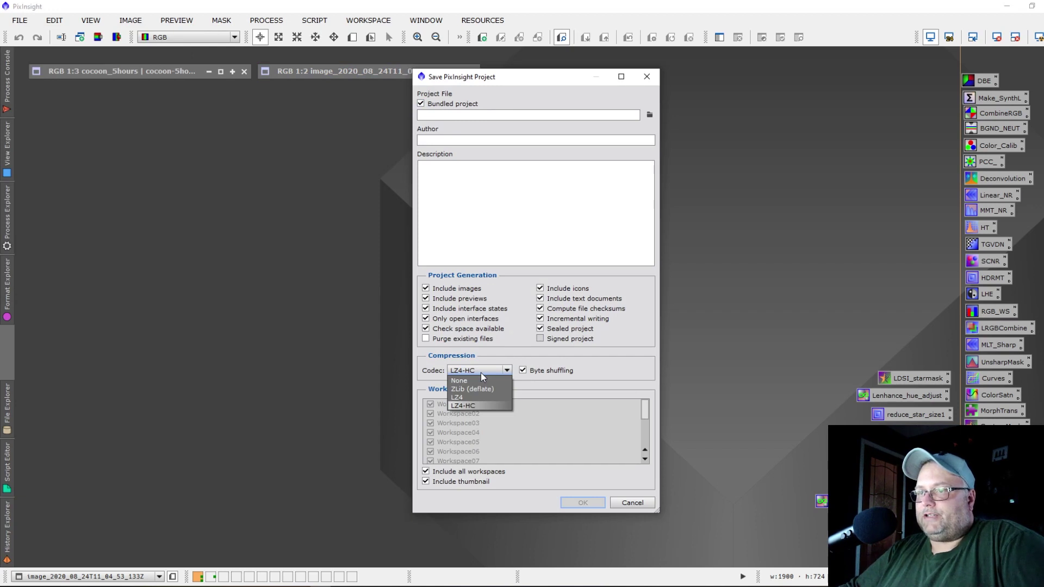
left_click(619, 367)
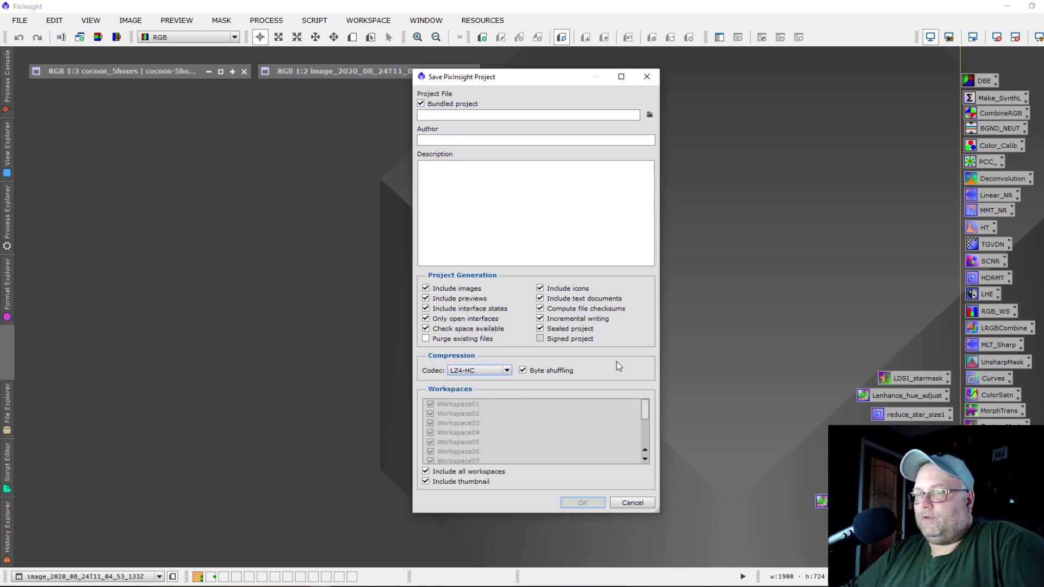
mouse_move(480, 370)
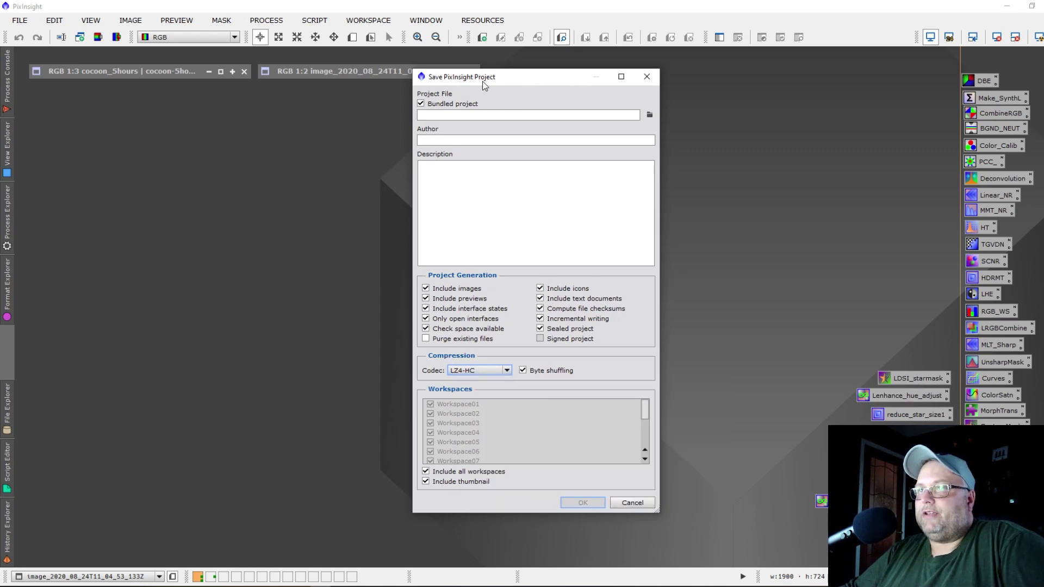
left_click_drag(483, 85, 534, 85)
left_click(683, 503)
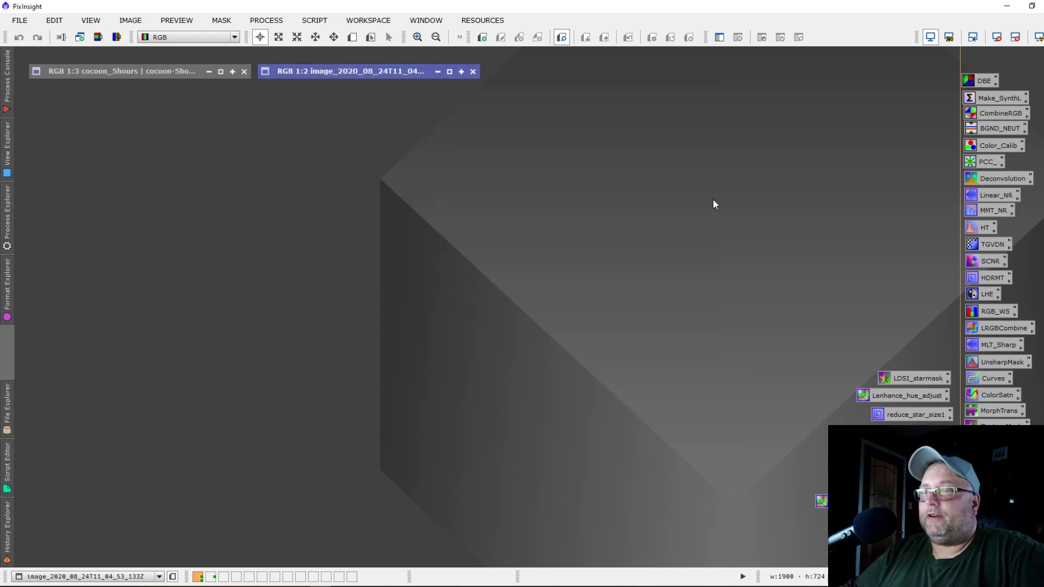
left_click(266, 20)
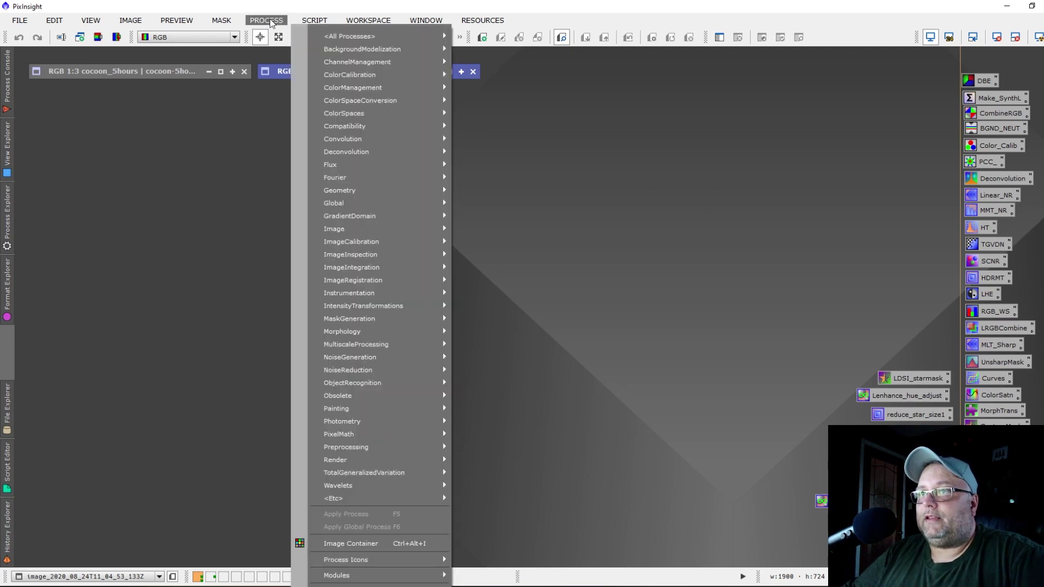
mouse_move(341, 54)
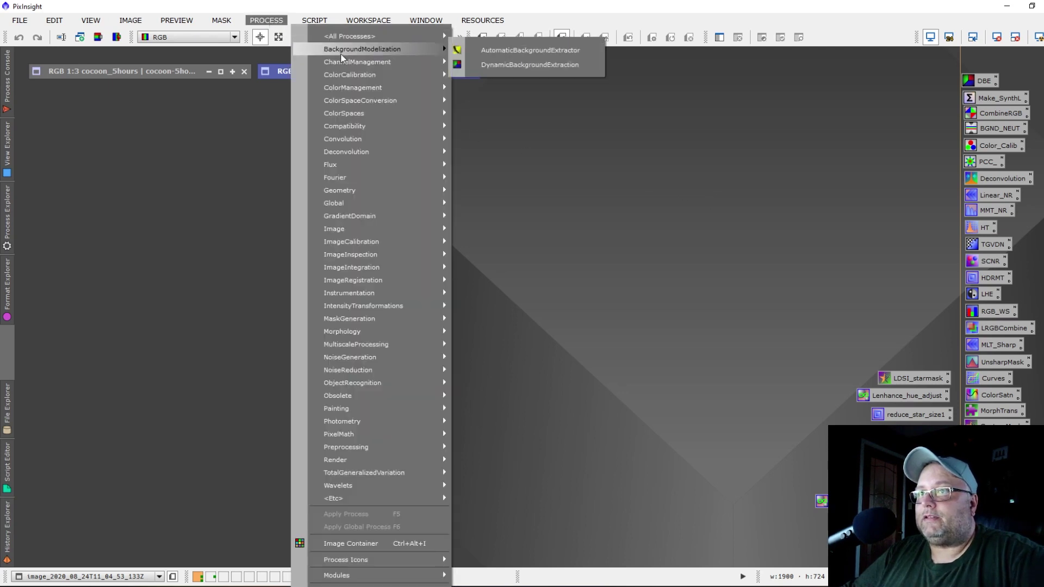
left_click(523, 65)
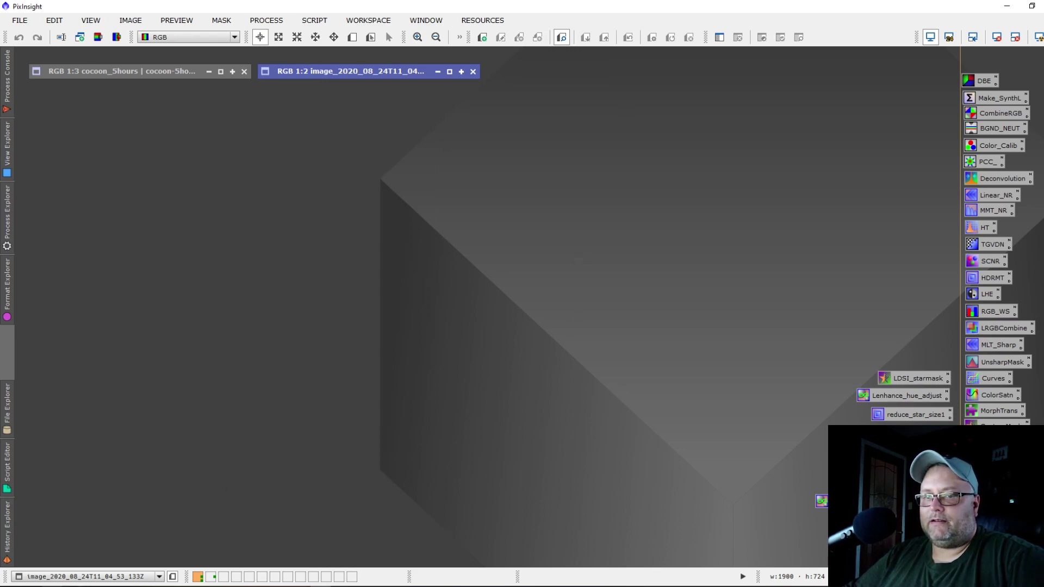
key("alt+Tab")
scroll(918, 300, "down", 10)
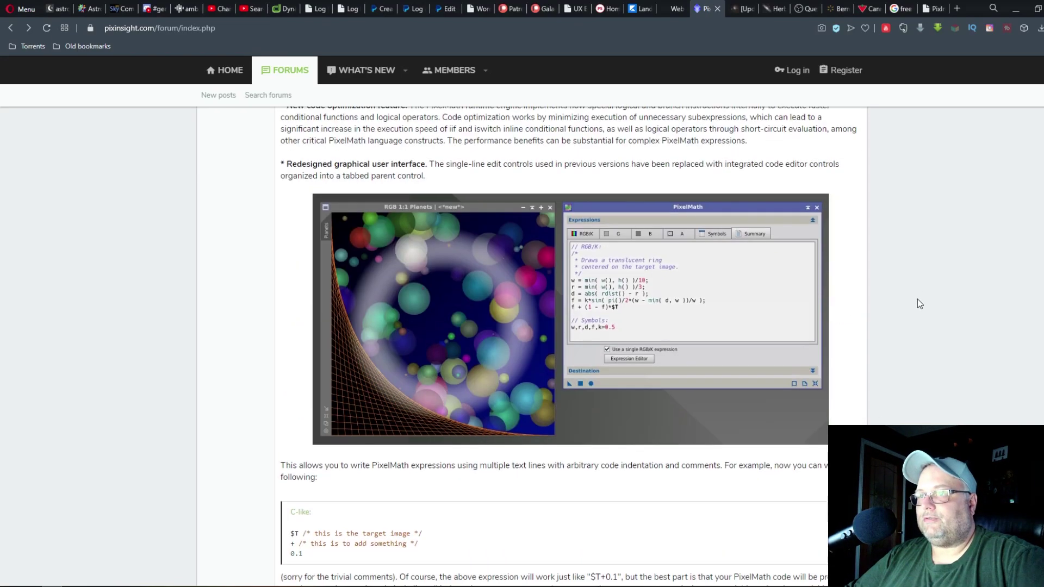
scroll(928, 321, "down", 9)
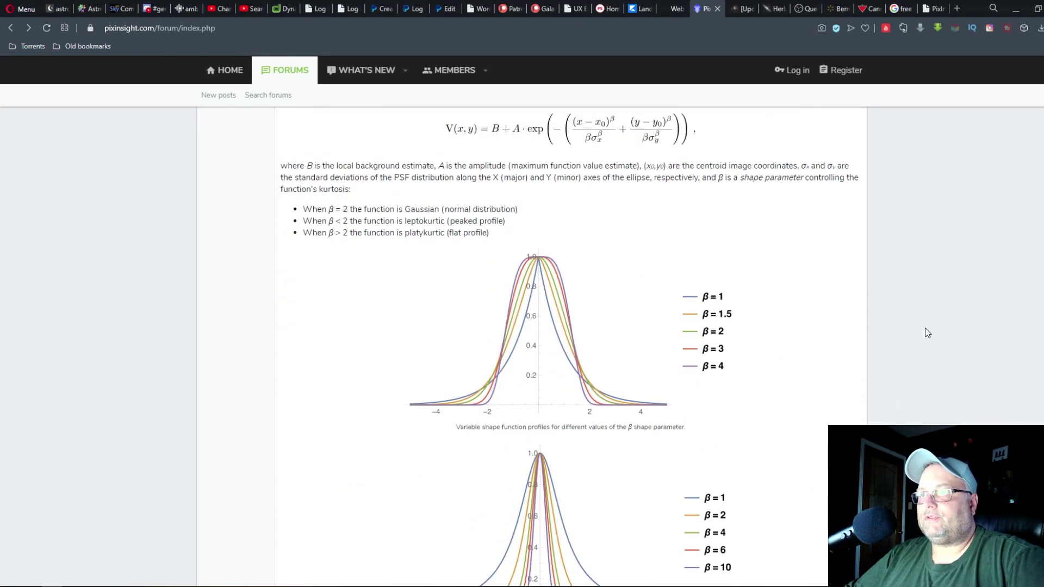
scroll(927, 333, "down", 1)
scroll(928, 333, "up", 10)
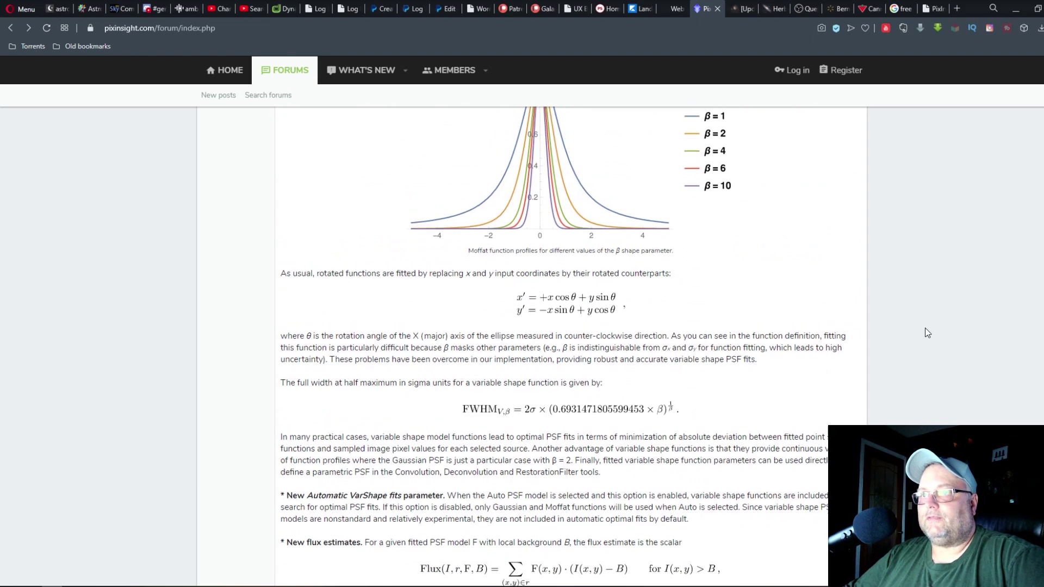
scroll(928, 333, "up", 4)
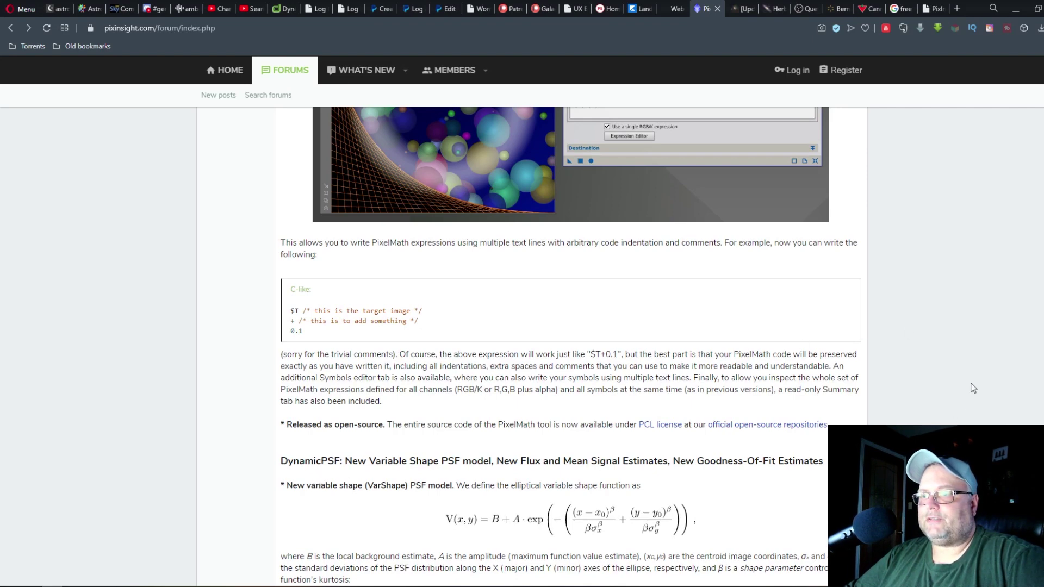
scroll(973, 388, "down", 3)
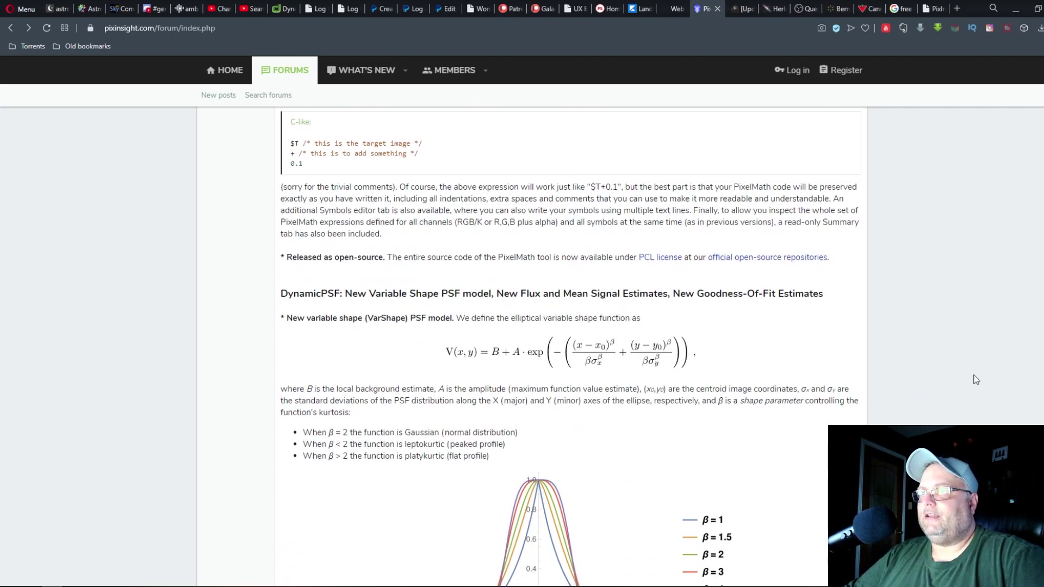
scroll(974, 378, "down", 2)
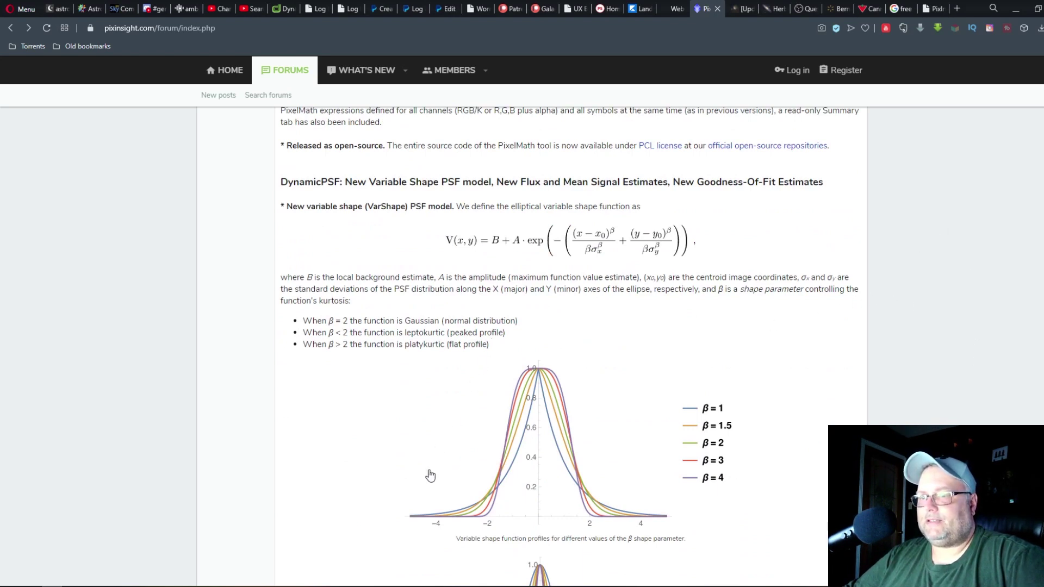
key("alt+Tab")
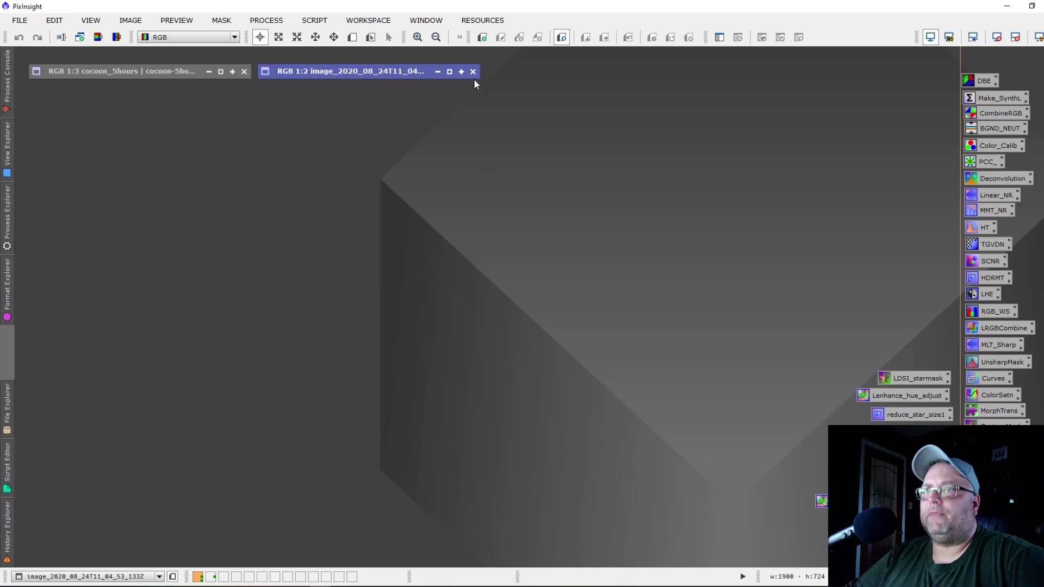
left_click(314, 21)
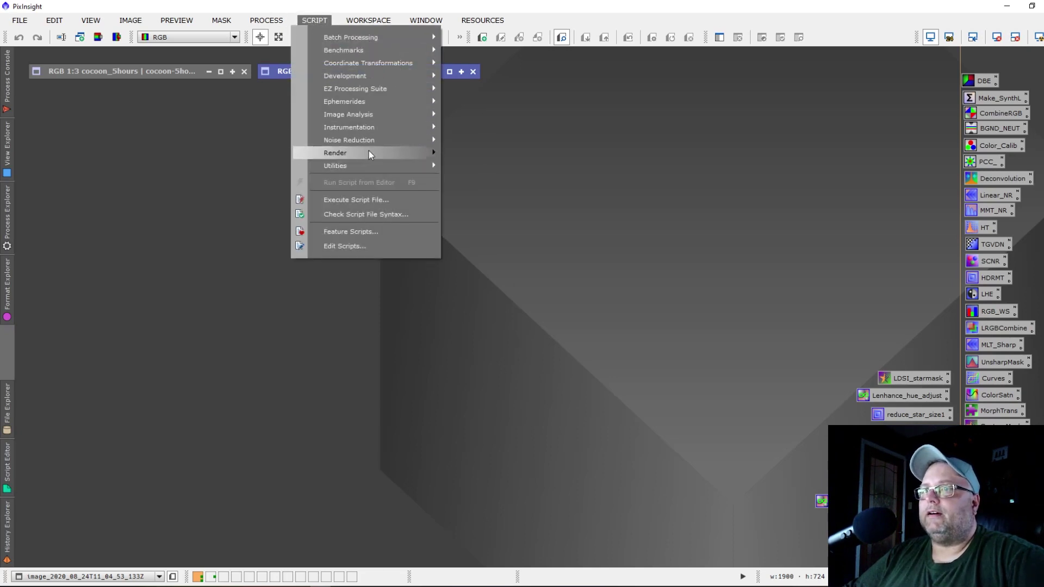
mouse_move(369, 151)
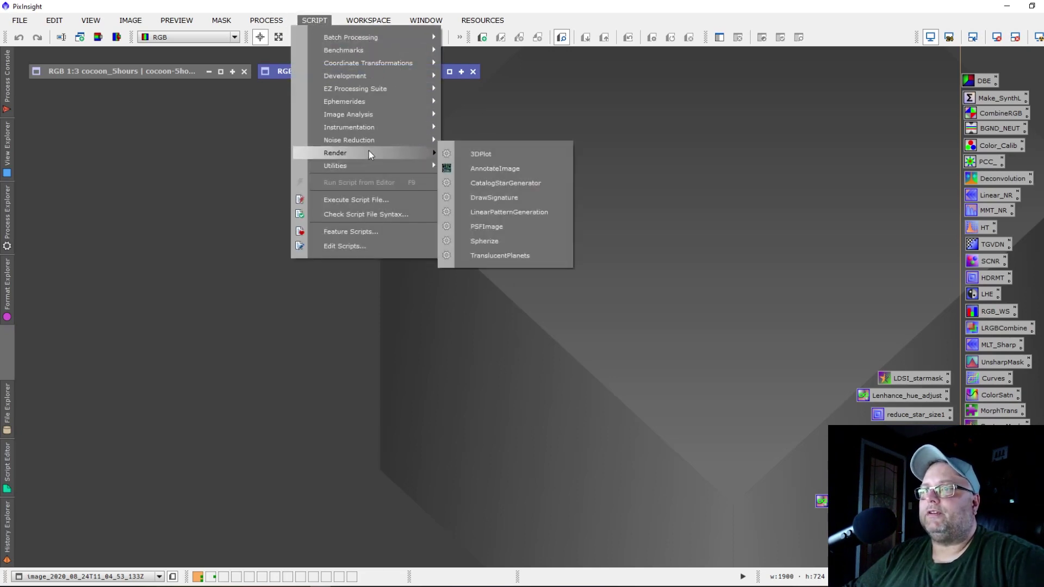
left_click(504, 225)
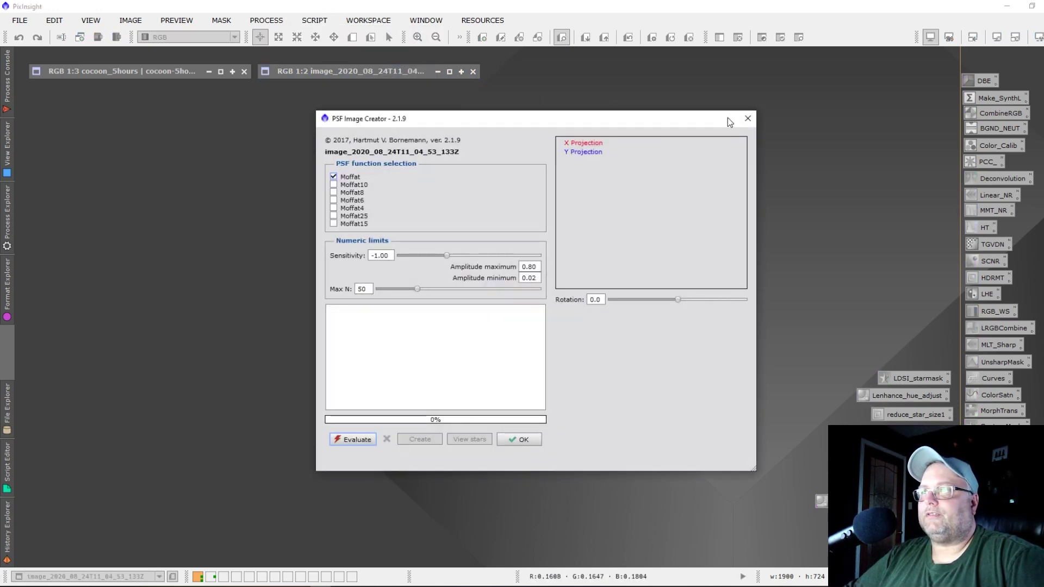
left_click(748, 118)
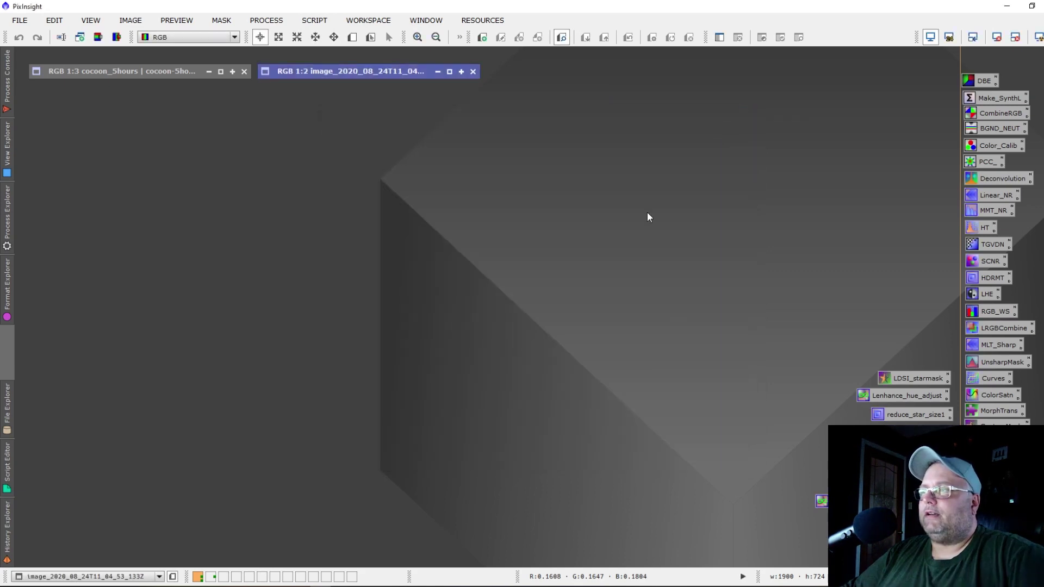
Return to the forum release notes, scroll through DynamicPSF and StarNet, then back toward PixelMath.
key("alt+Tab")
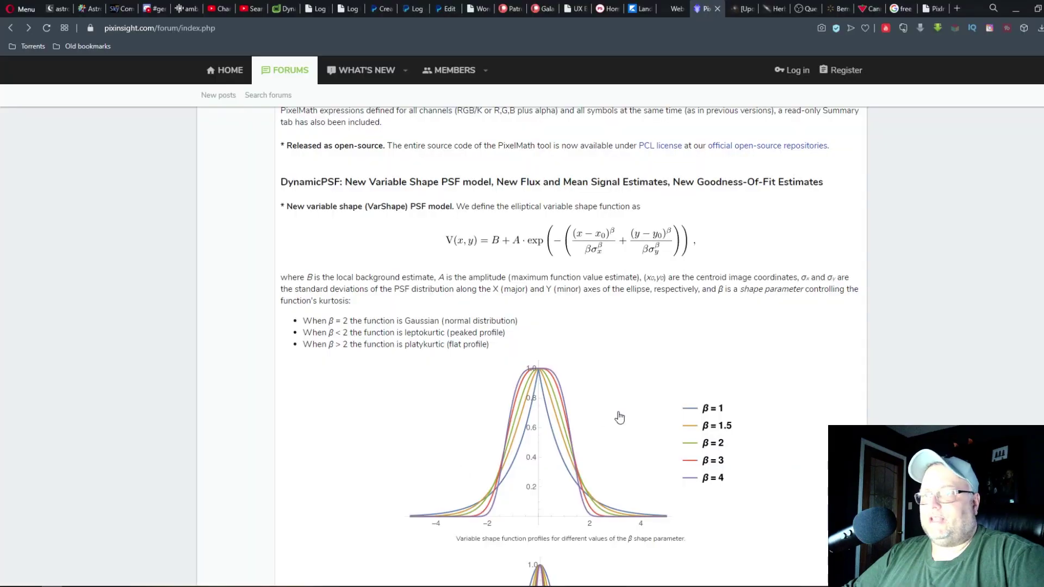
scroll(783, 395, "down", 8)
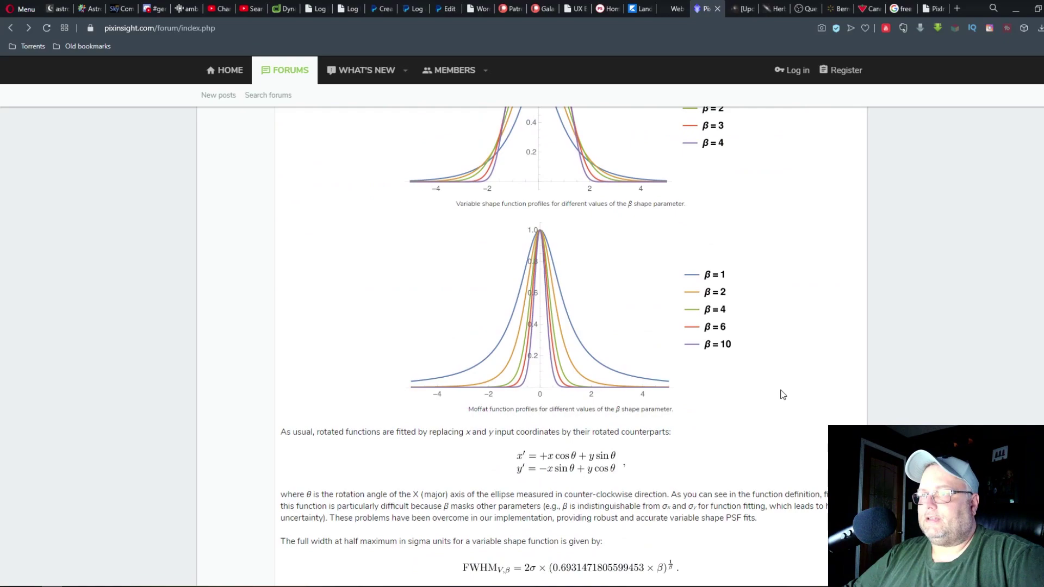
scroll(798, 367, "down", 3)
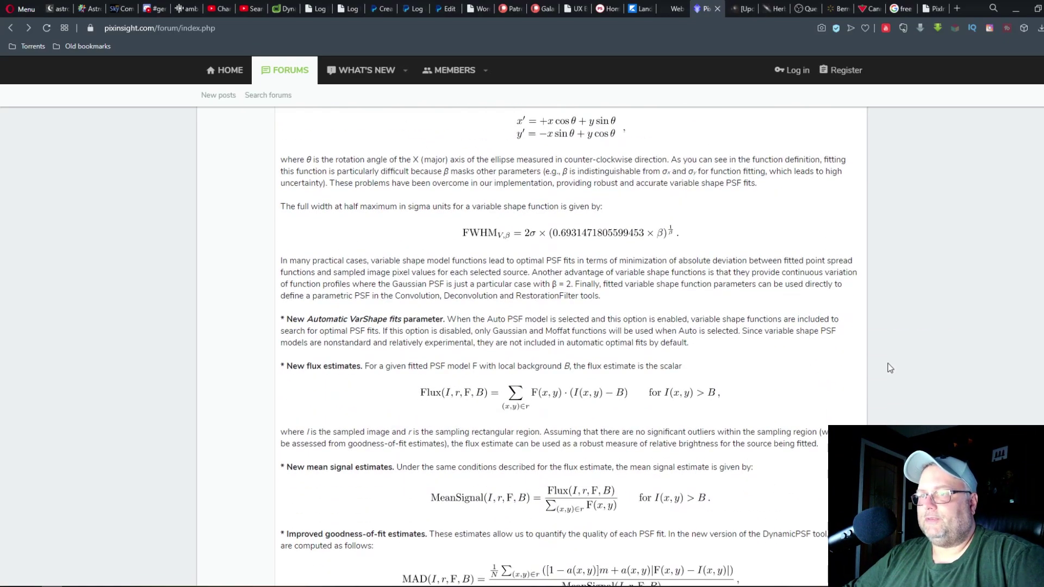
scroll(901, 361, "down", 8)
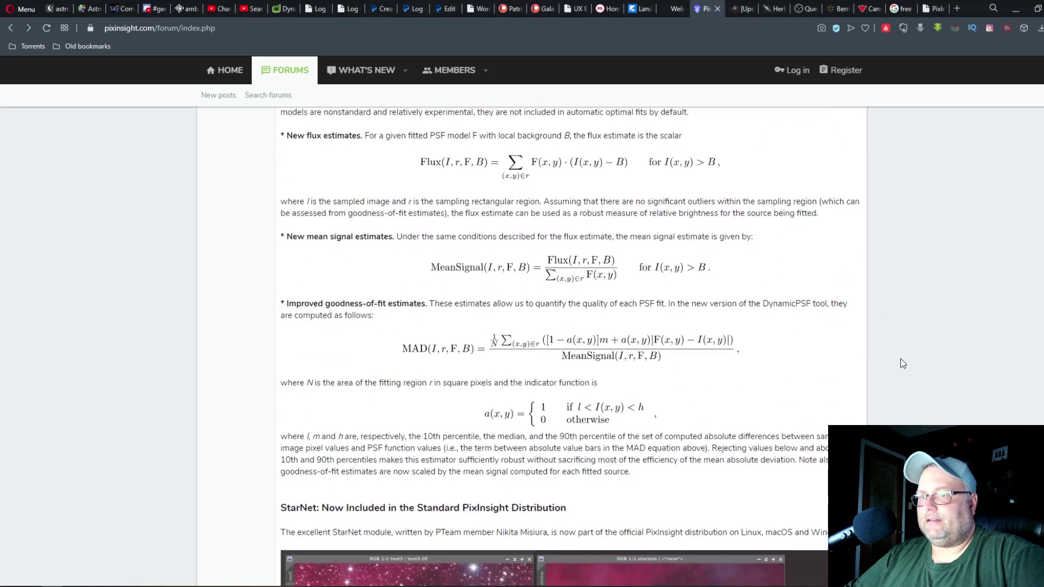
scroll(901, 360, "down", 2)
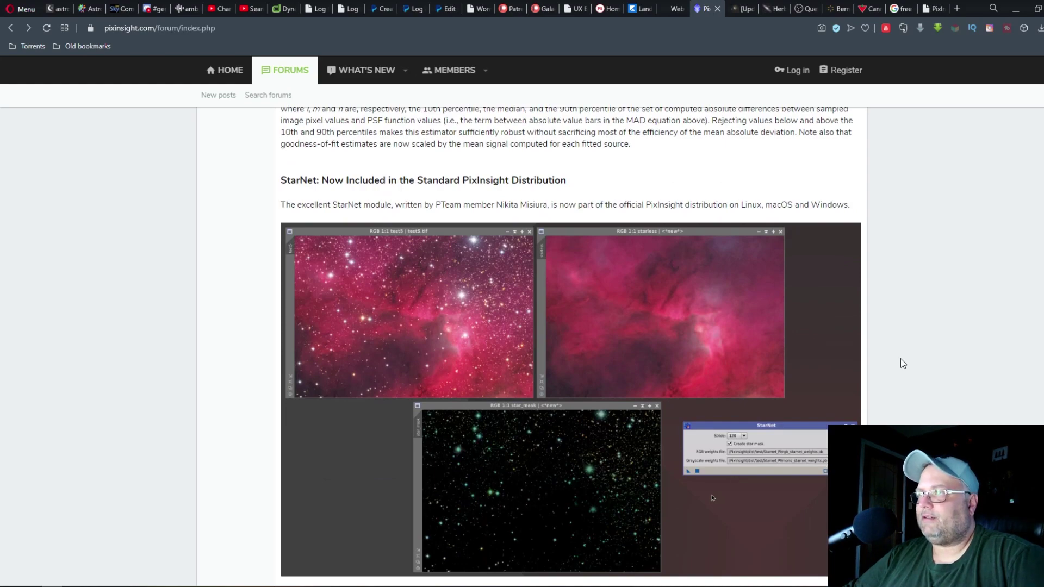
scroll(900, 359, "down", 3)
scroll(901, 359, "down", 5)
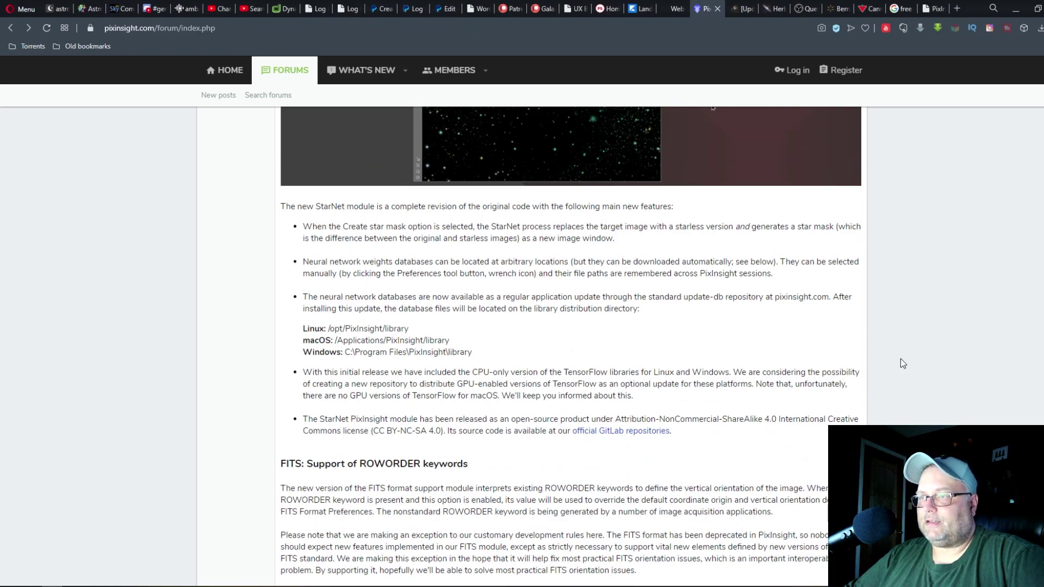
scroll(901, 360, "up", 20)
scroll(900, 360, "up", 20)
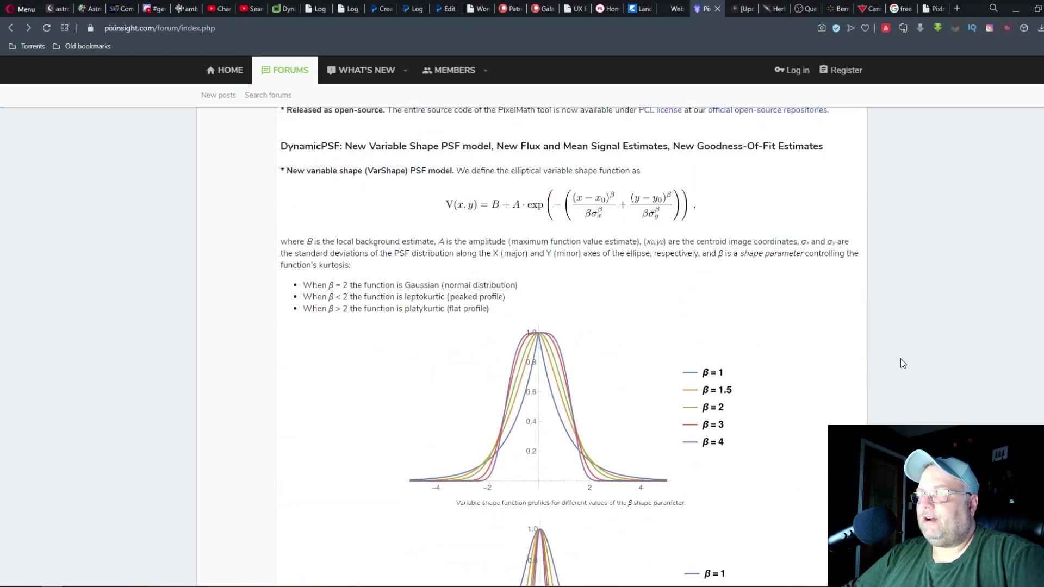